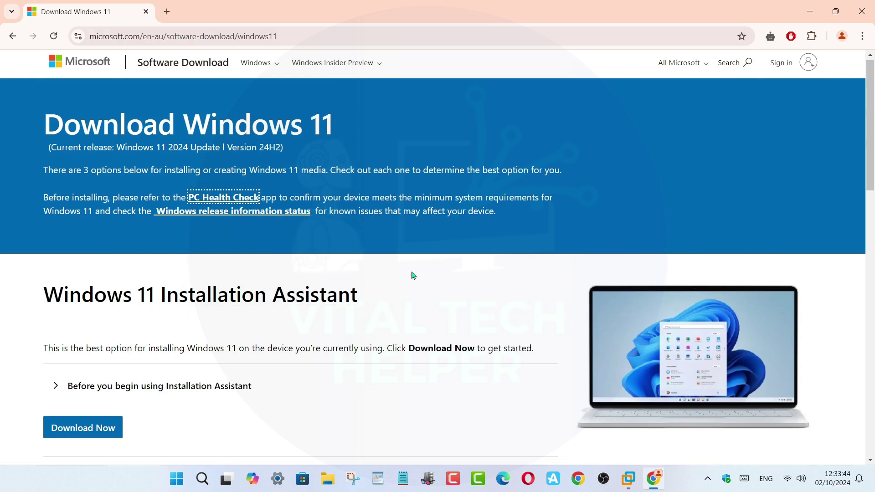
Scroll Microsoft's Download Windows 11 page down to the 24H2 Installation Assistant section
scroll(412, 275, "down", 4)
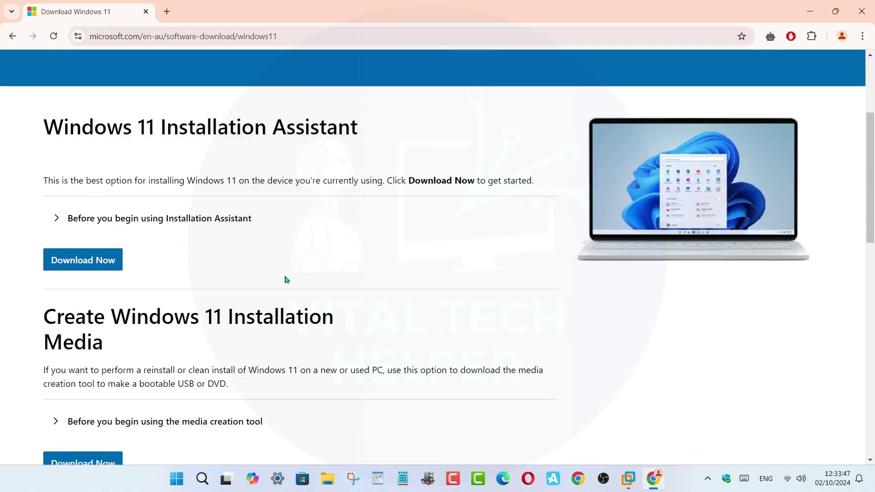
Download Windows11InstallationAssistant.exe (4.0 MB) and run it from its folder
left_click(75, 265)
scroll(409, 252, "down", 1)
scroll(410, 252, "down", 1)
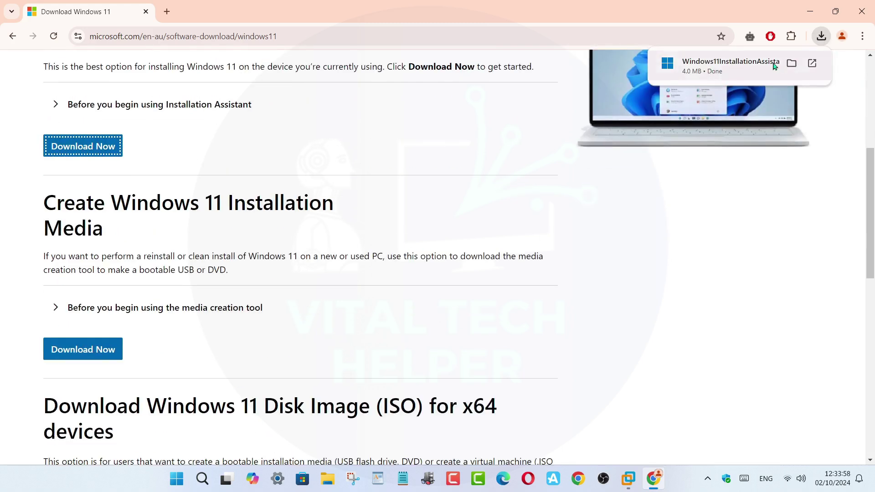
left_click(791, 63)
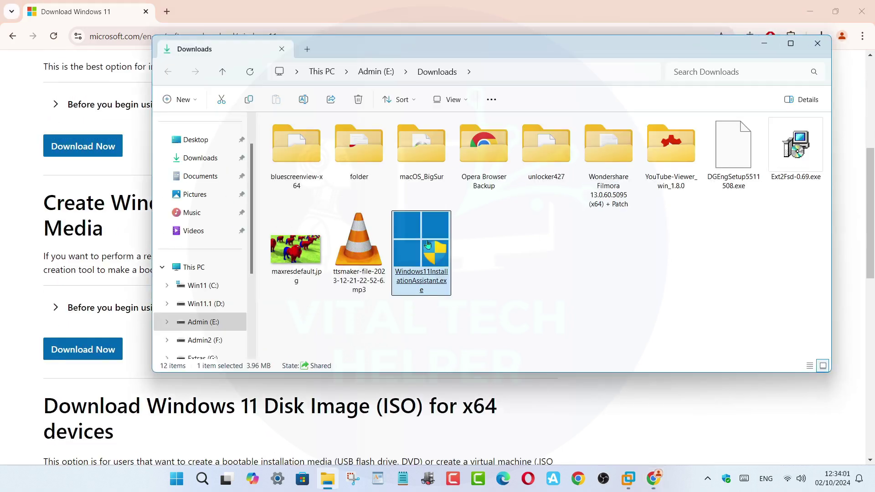
double_click(414, 265)
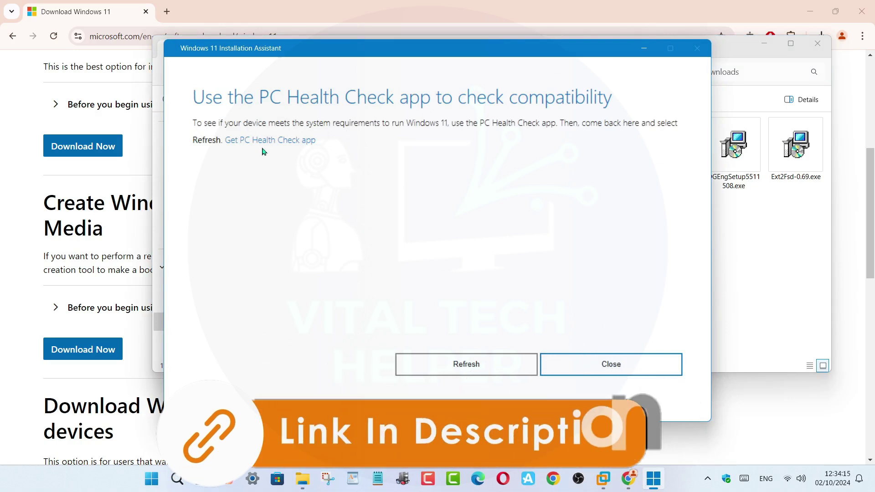
Download the PC Health Check installer and launch WindowsPCHealthCheckSetup.msi from its folder
left_click(278, 141)
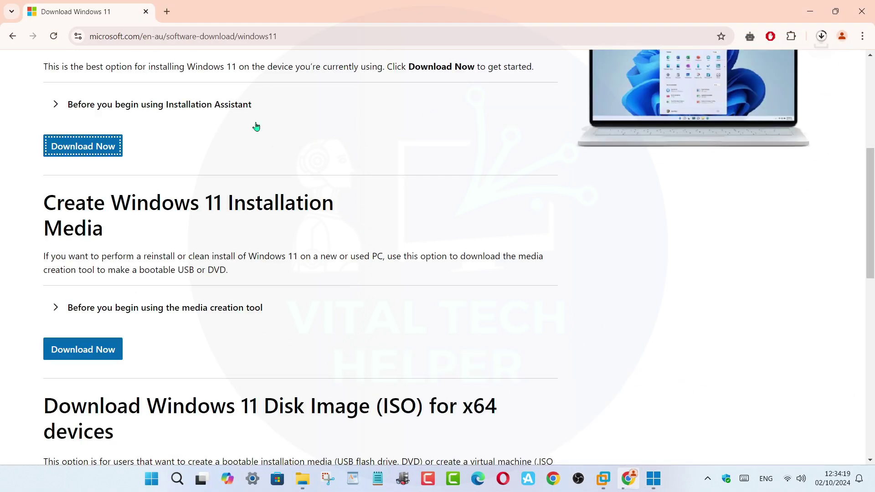
left_click(822, 37)
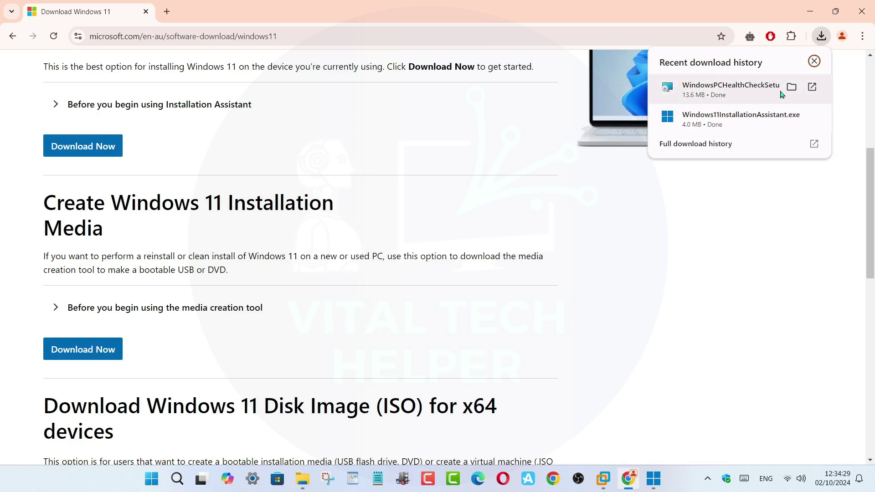
left_click(792, 87)
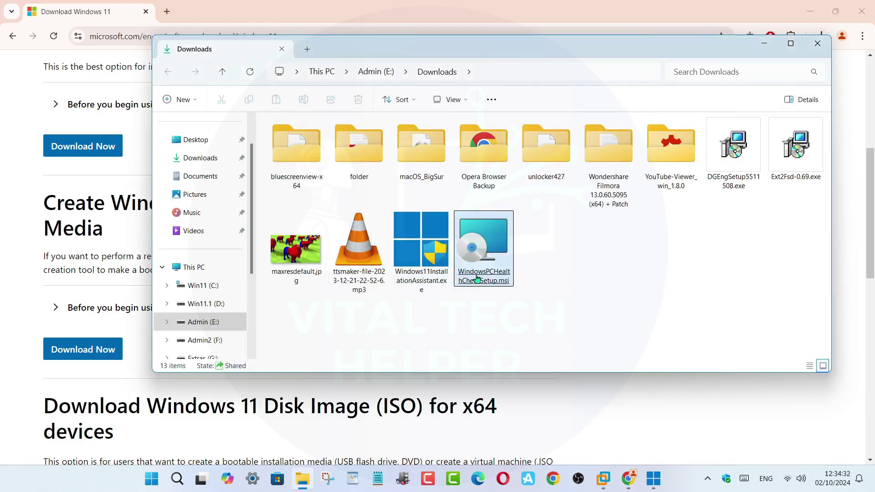
left_click(475, 261)
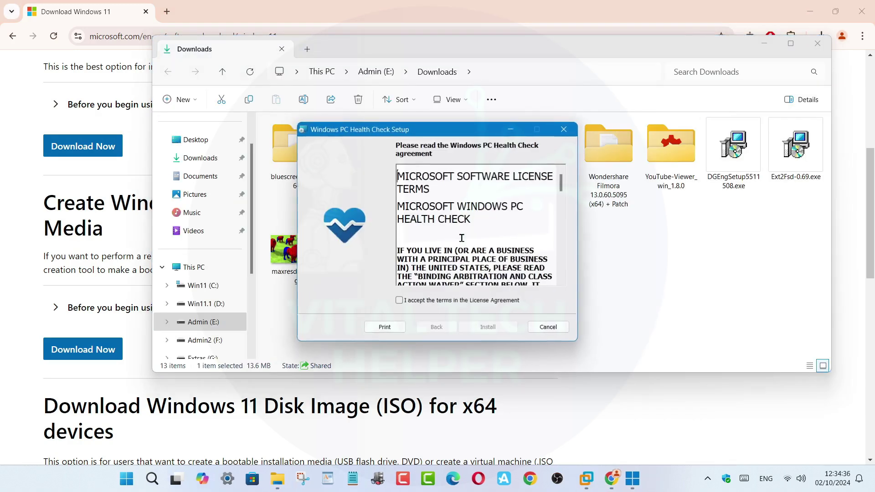
Accept the licence, install PC Health Check with a desktop shortcut, and finish setup
left_click(399, 301)
left_click(488, 327)
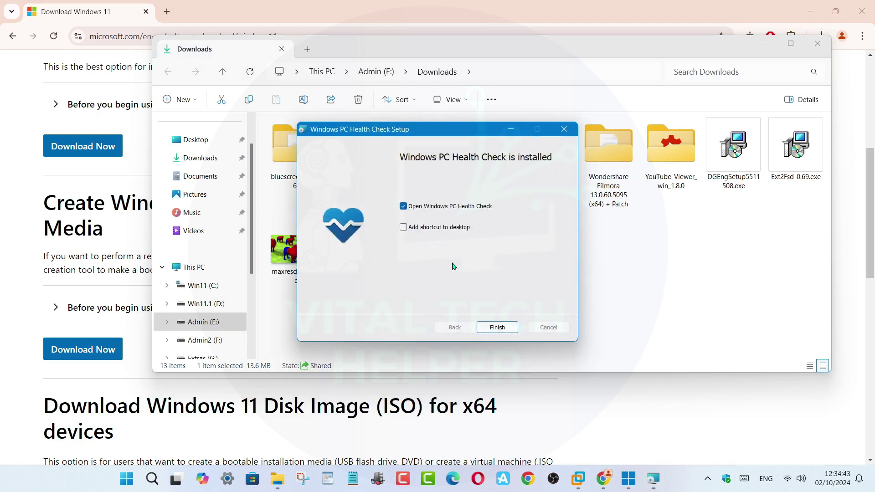
left_click(403, 227)
left_click(498, 328)
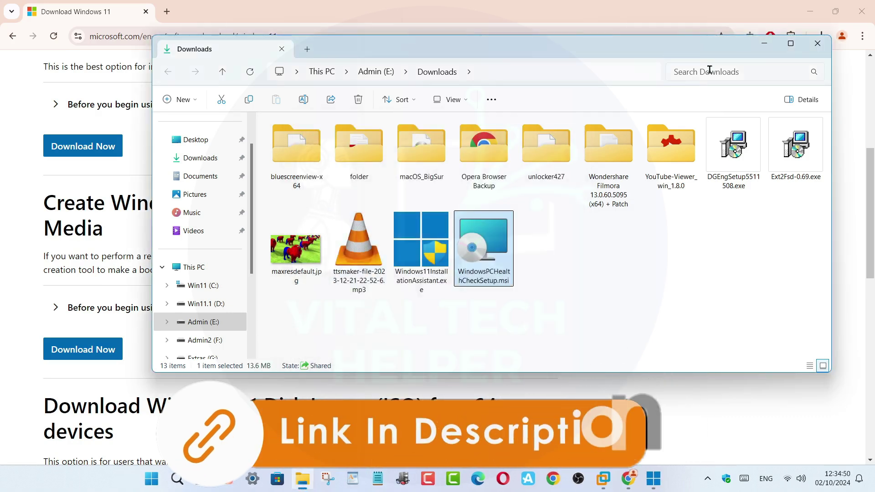
Run the Windows 11 check, which fails on Secure Boot, TPM 2.0 and the i7-2600K CPU, then close the result
left_click(765, 43)
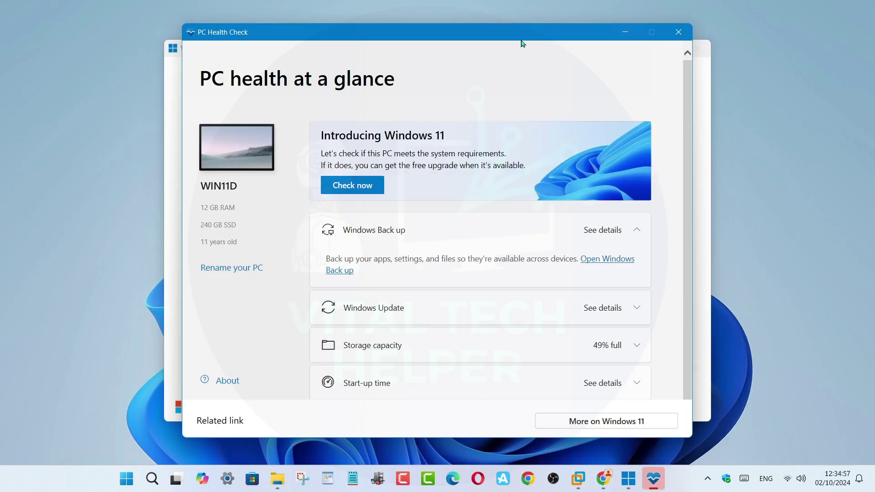
left_click_drag(521, 40, 440, 43)
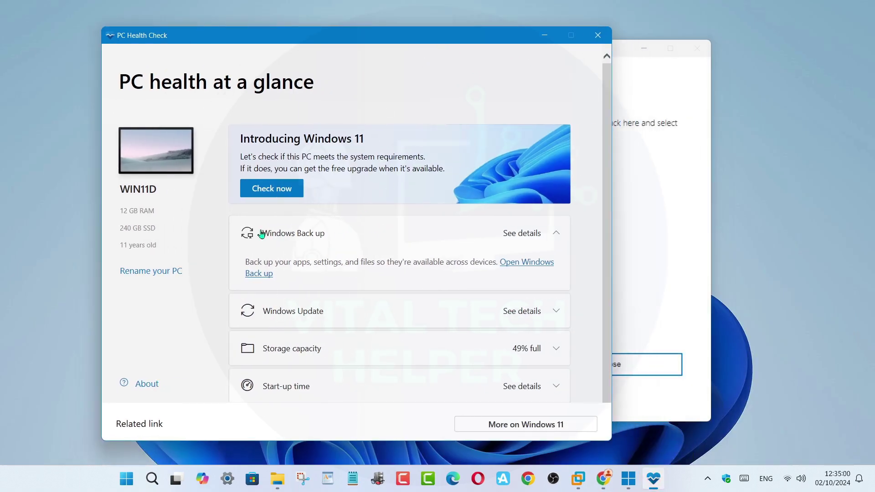
scroll(426, 305, "down", 1)
scroll(426, 306, "up", 1)
left_click(271, 192)
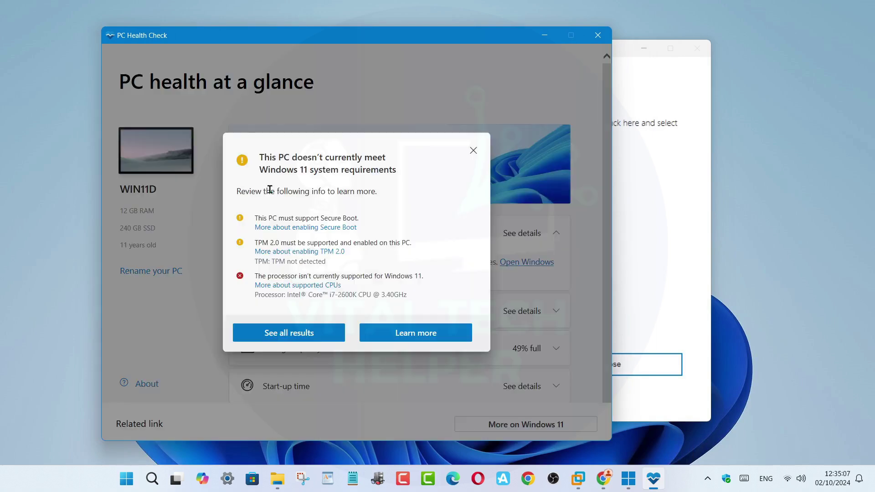
left_click(473, 154)
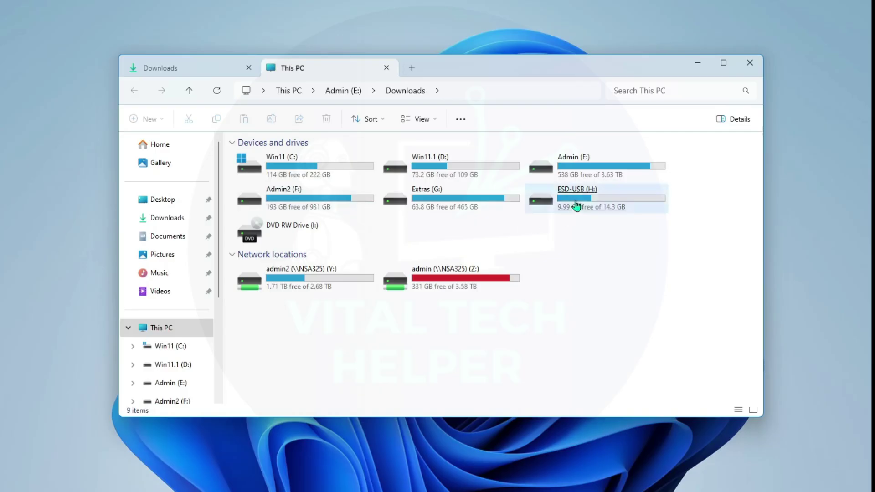
Run setup.exe from the ESD-USB (H:) drive, choosing not to download updates now
double_click(577, 206)
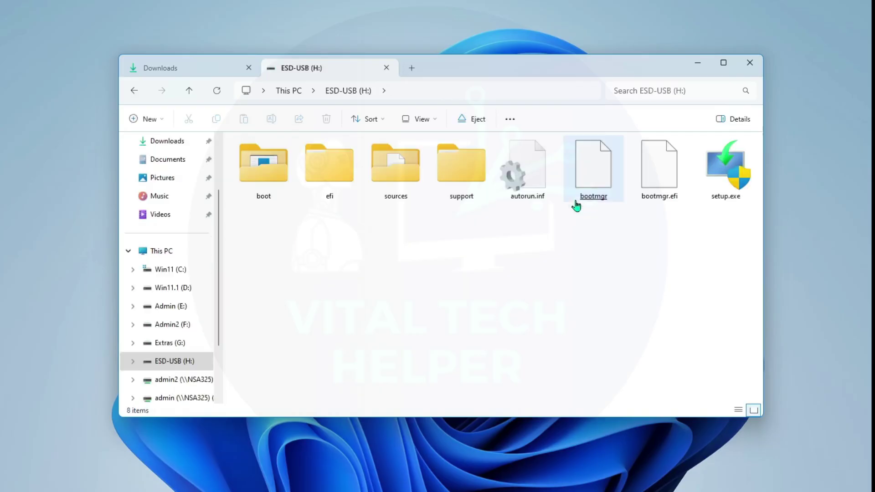
left_click(721, 185)
double_click(722, 184)
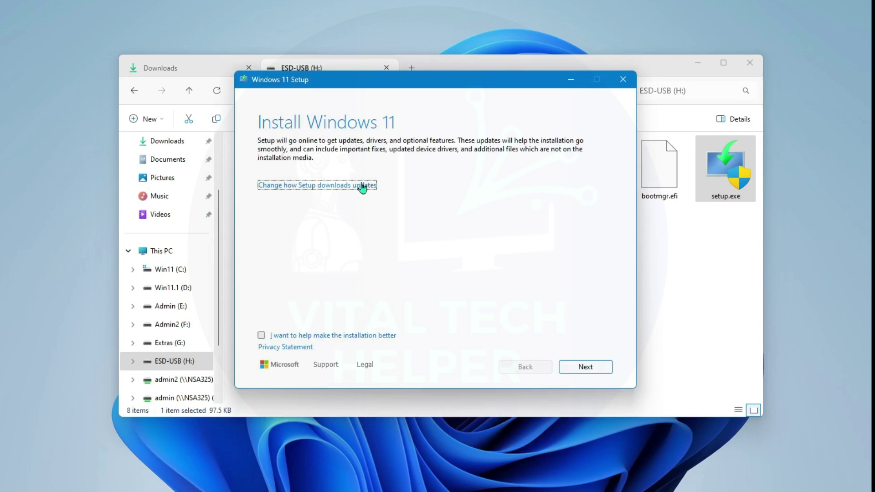
left_click(332, 185)
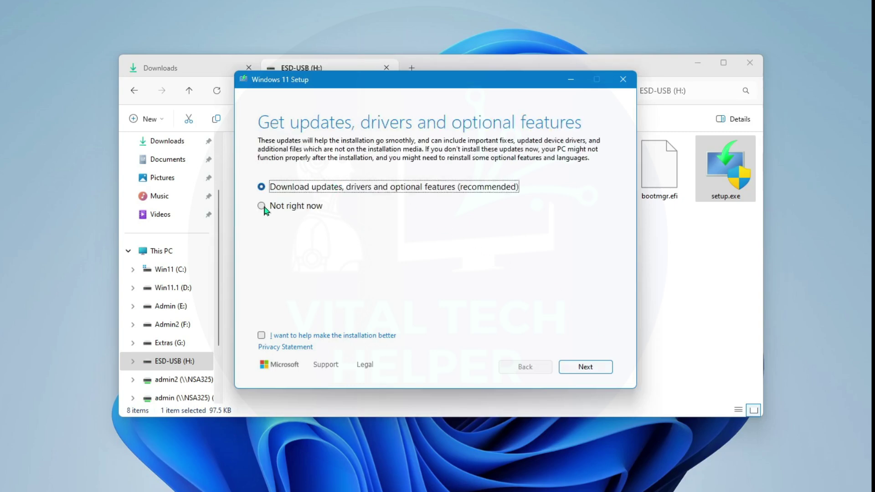
left_click(273, 211)
left_click(582, 367)
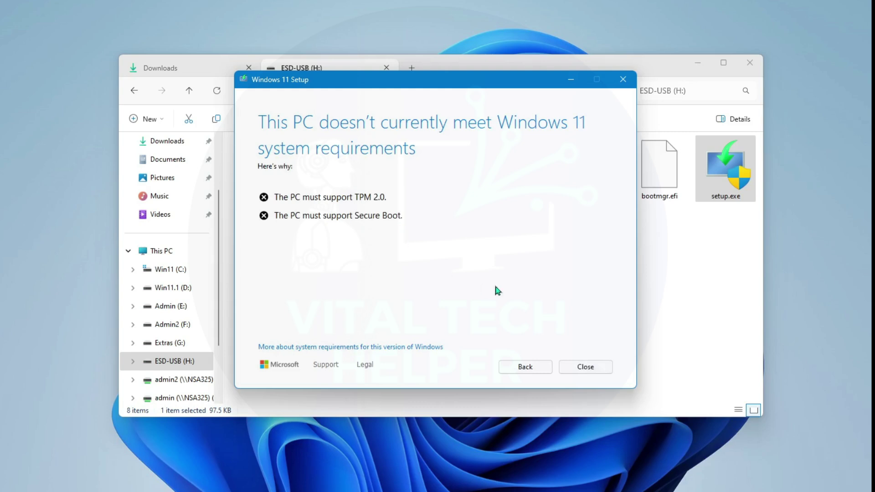
Close the rejected Setup and request the Windows 11 multi-edition x64 ISO download
left_click(587, 371)
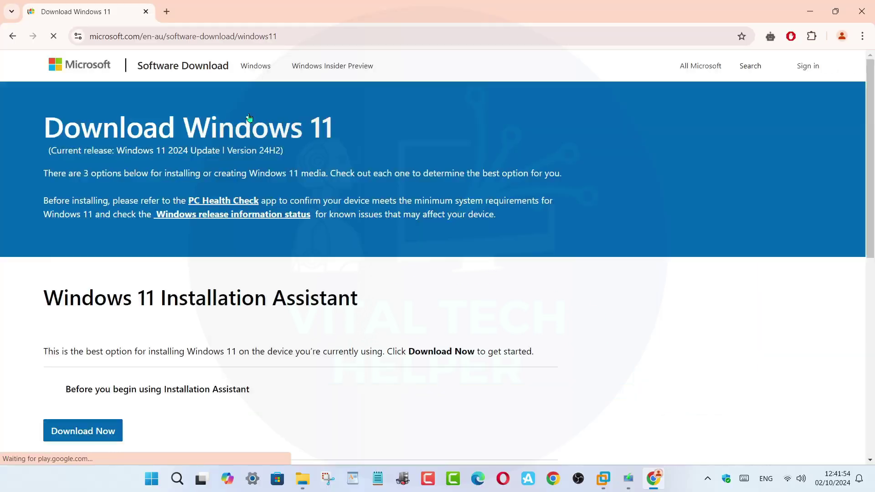
scroll(289, 232, "down", 10)
scroll(305, 228, "down", 5)
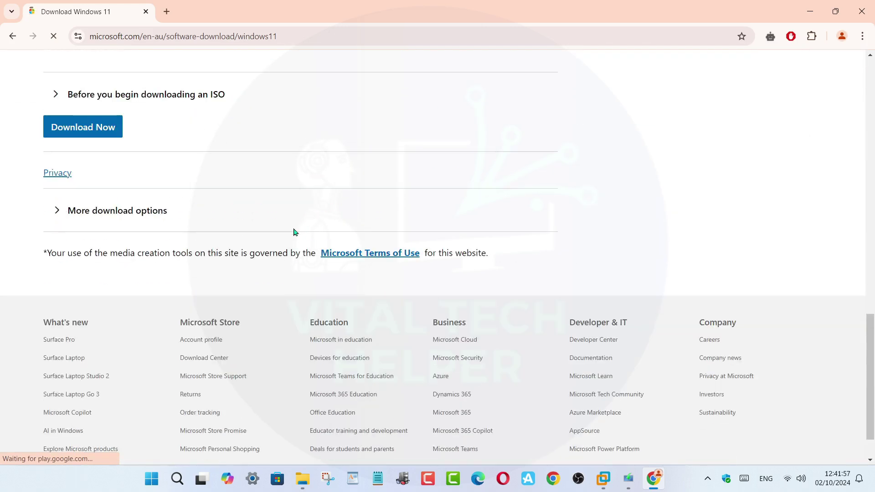
scroll(300, 237, "up", 3)
left_click(266, 205)
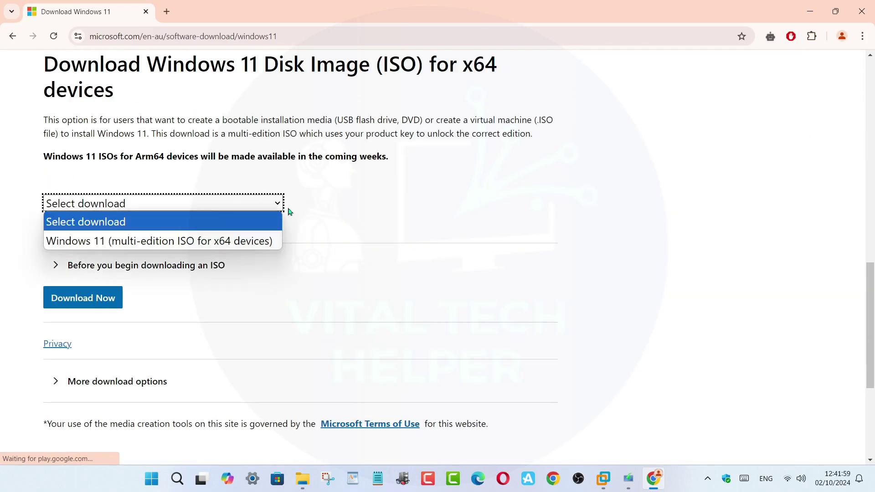
left_click(240, 240)
left_click(92, 303)
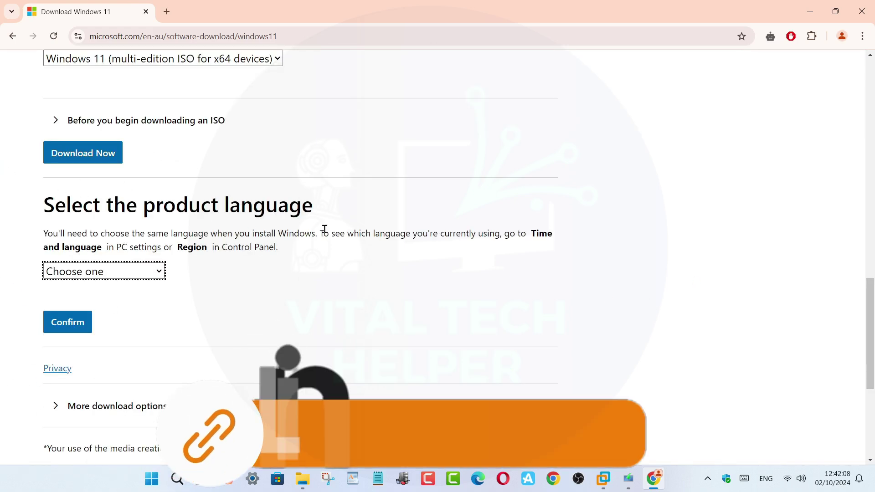
Choose English (United States) as the product language and confirm, revealing the 64-bit link
left_click(159, 275)
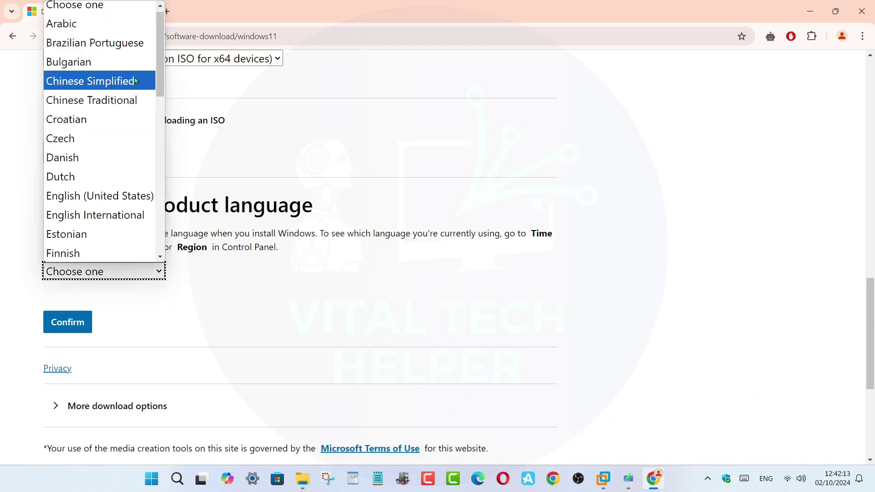
left_click(114, 202)
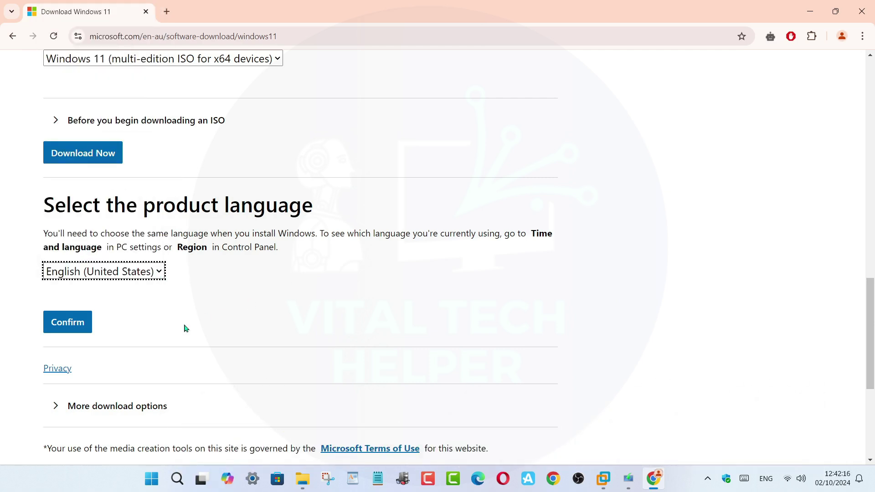
left_click(66, 326)
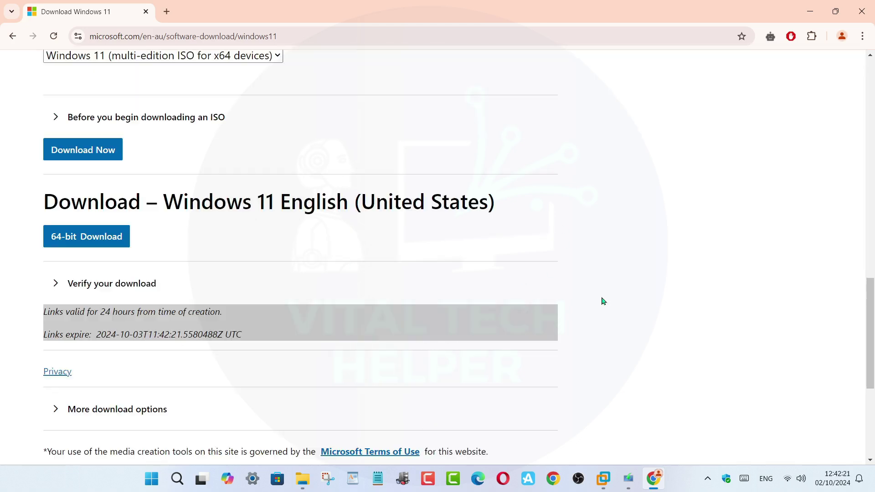
scroll(602, 300, "down", 3)
scroll(336, 163, "up", 2)
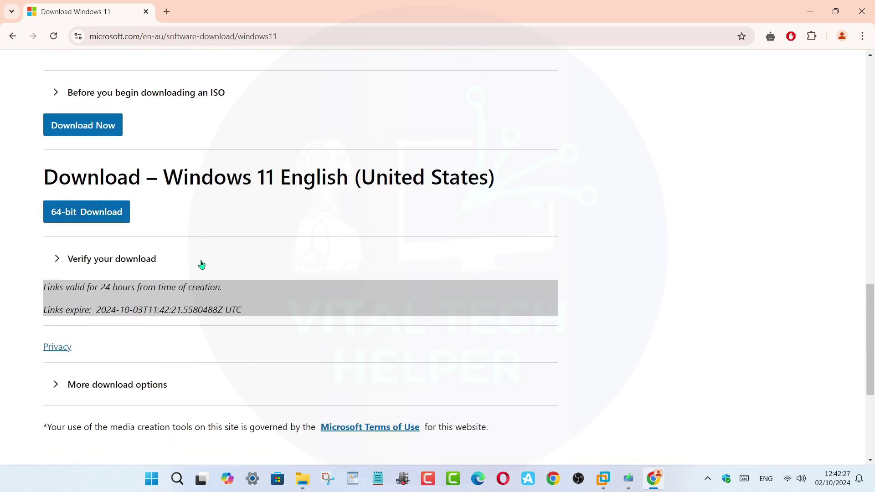
Download Win11_24H2_English_x64.iso (5.4 GB), tracking progress, and open it from recent downloads
left_click(86, 219)
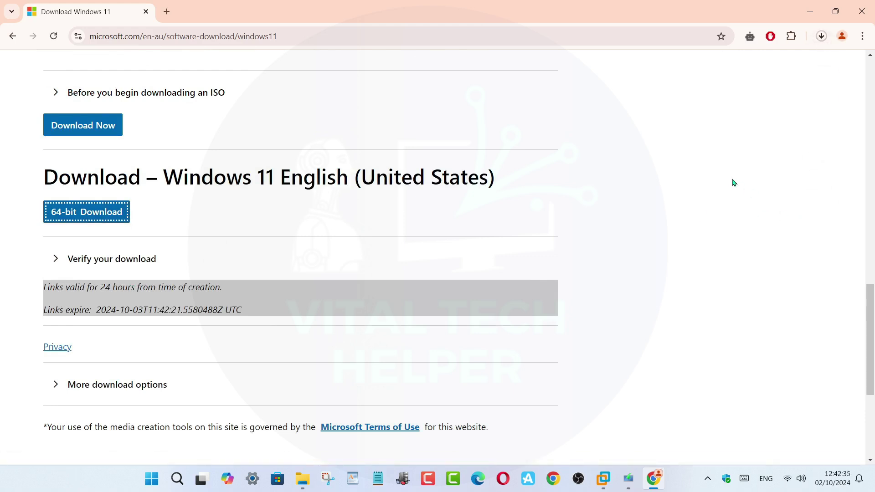
left_click(821, 36)
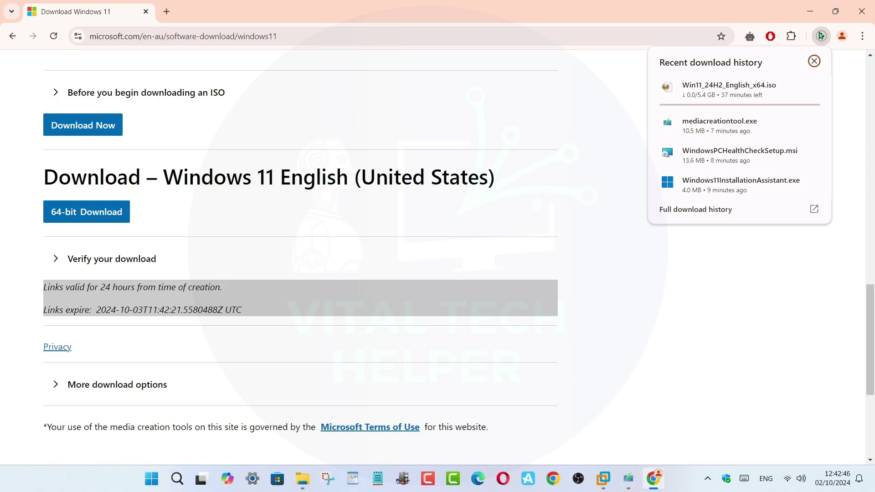
left_click(821, 36)
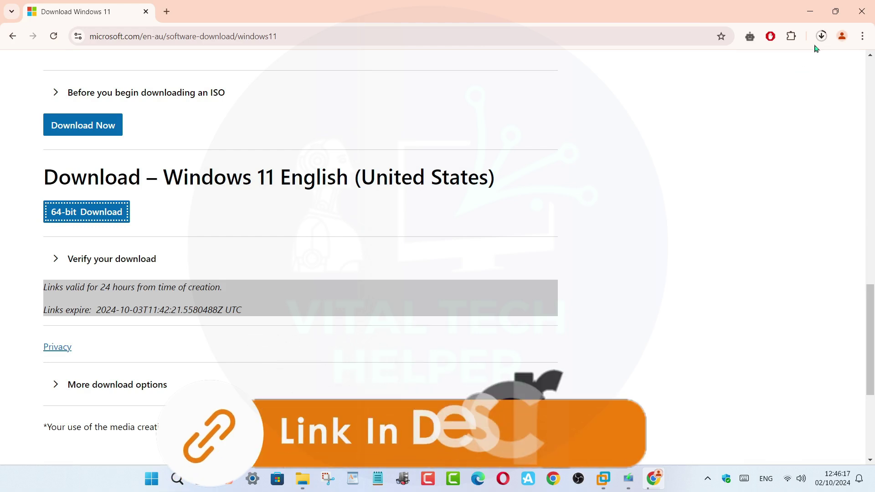
left_click(821, 36)
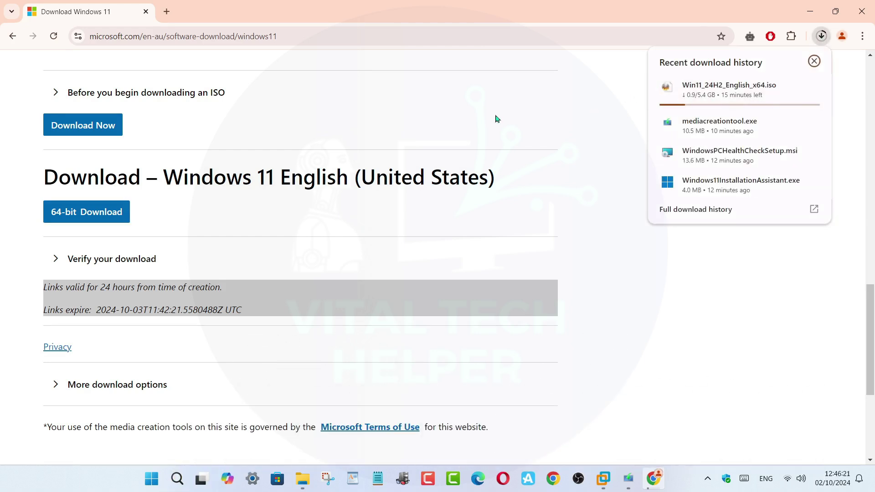
left_click(820, 36)
left_click(822, 39)
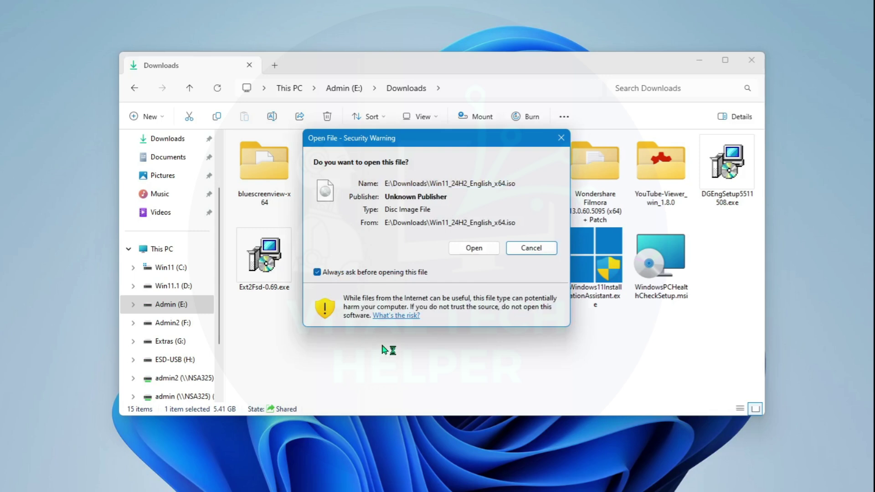
Mount the ISO, run its setup.exe without updates, then close it after the TPM 2.0/Secure Boot rejection
left_click(474, 249)
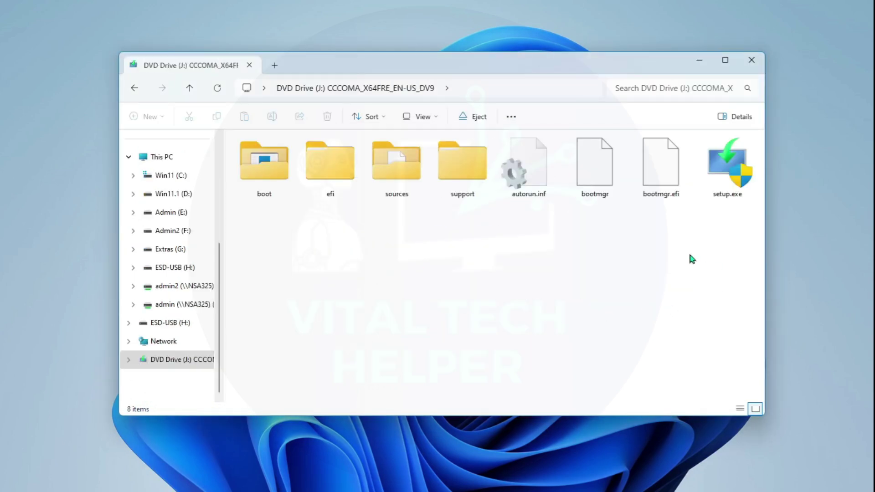
double_click(728, 166)
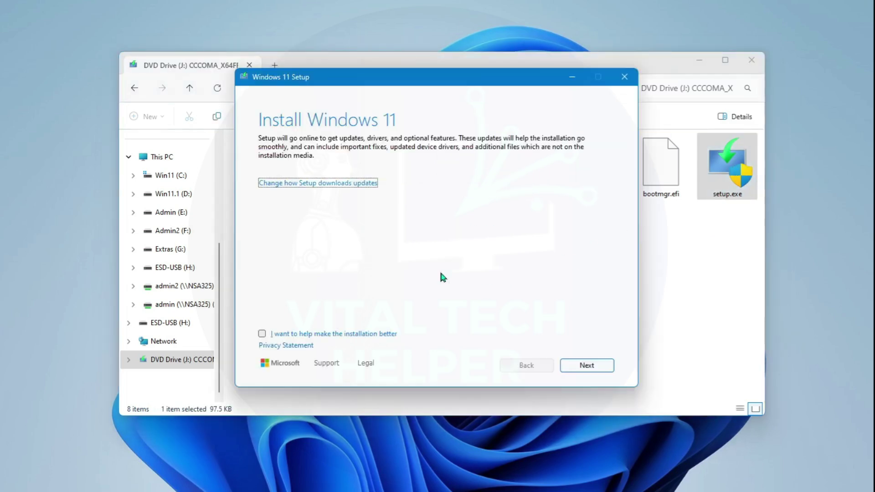
left_click(293, 184)
left_click(260, 202)
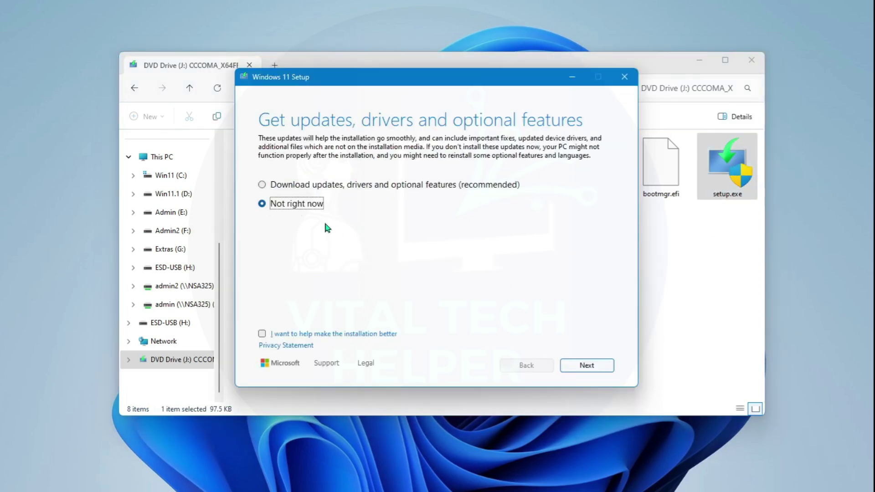
left_click(587, 365)
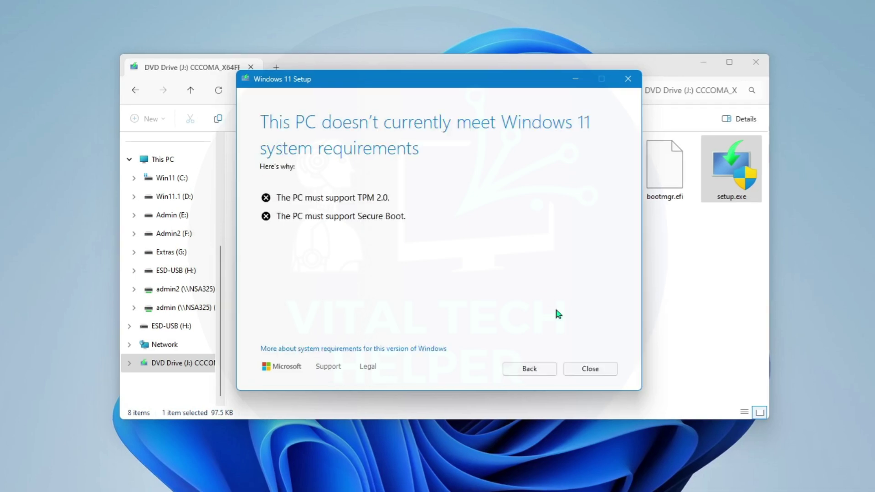
left_click(587, 372)
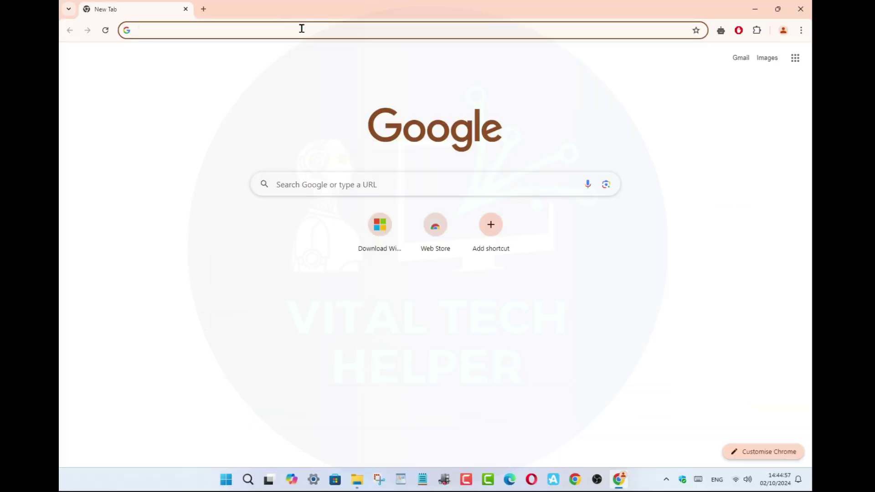
Search Google for rufus, download rufus-4.5.exe from rufus.ie, and run it
left_click(302, 28)
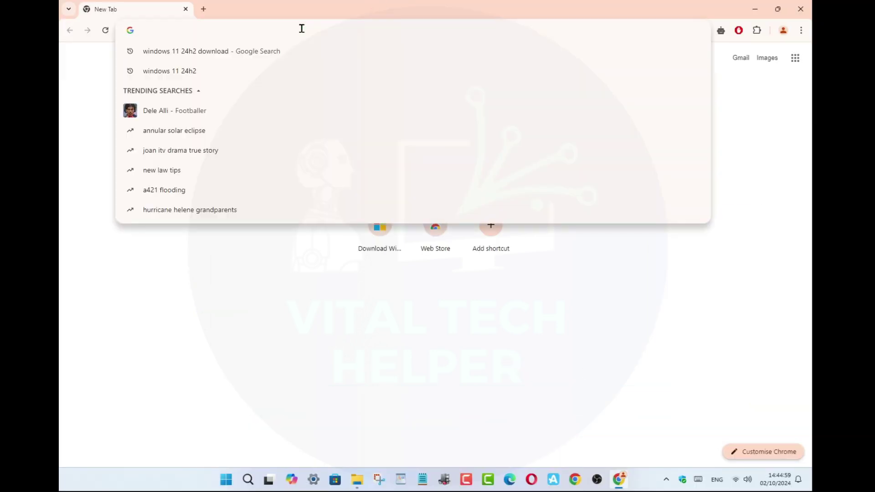
type("rufus")
key("Return")
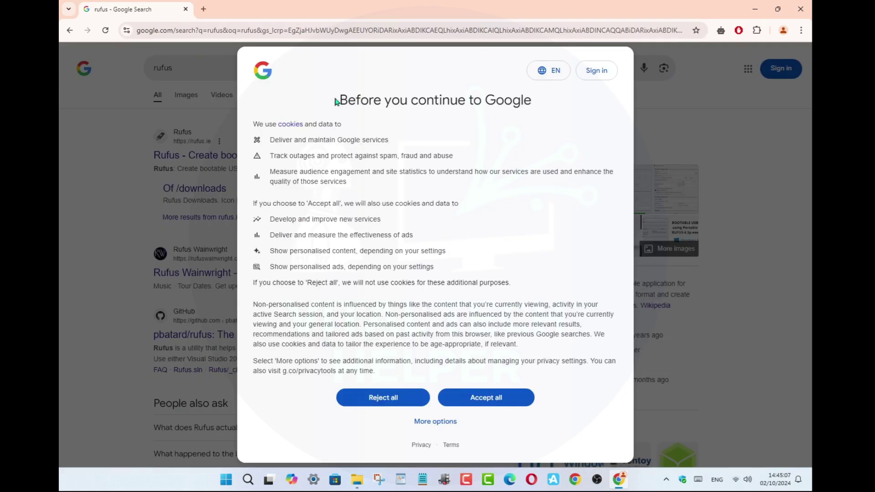
left_click(479, 395)
left_click(193, 155)
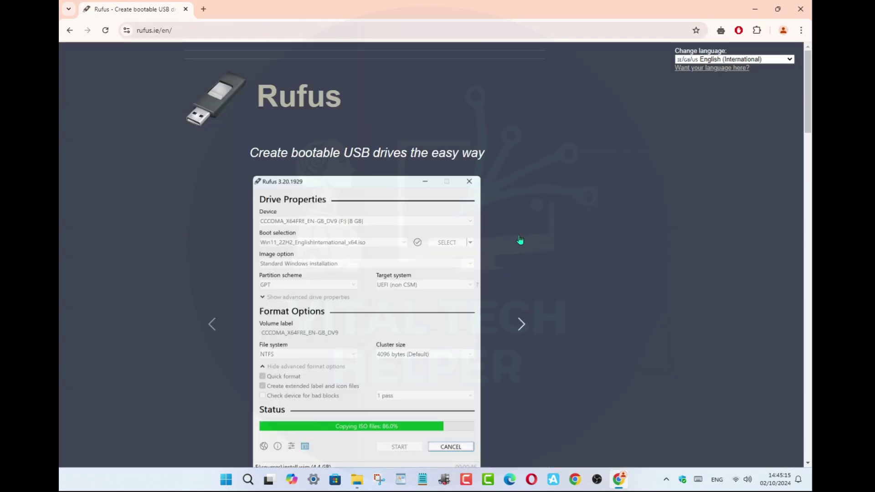
scroll(519, 244, "down", 5)
scroll(505, 278, "down", 2)
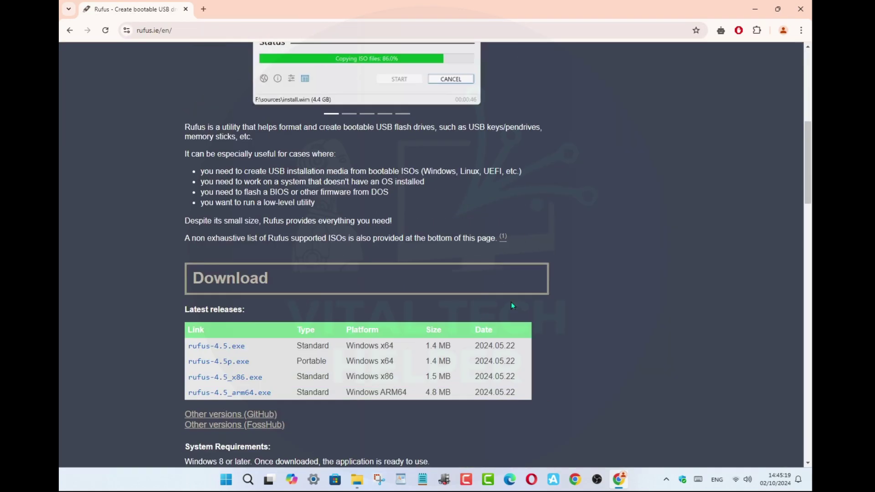
left_click(217, 346)
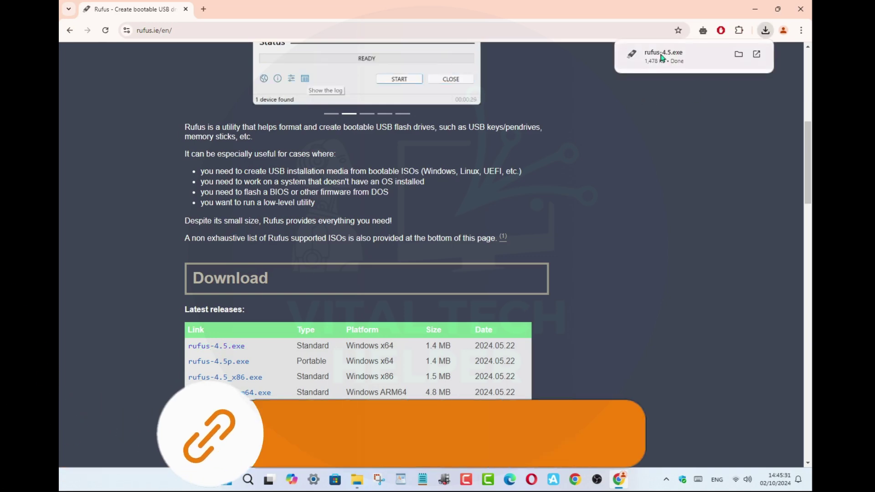
left_click(662, 54)
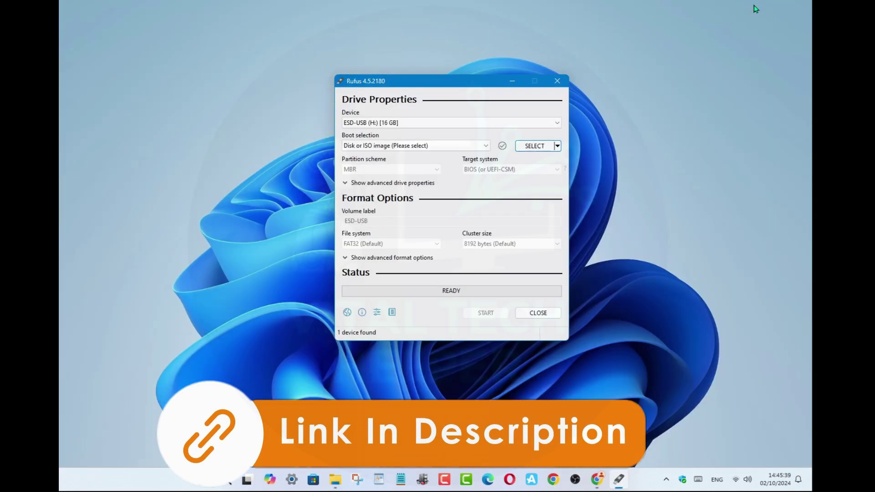
Open the Format dialog for the ESD-USB (H:) drive from This PC
left_click(335, 483)
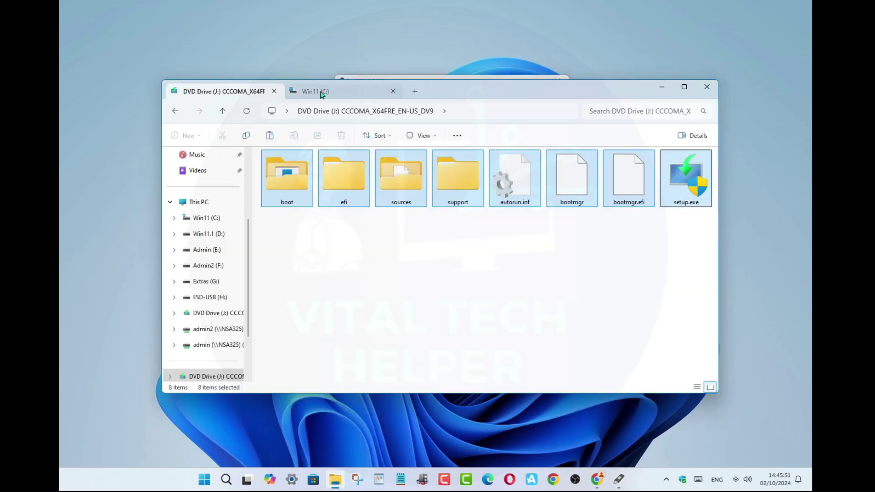
left_click(322, 91)
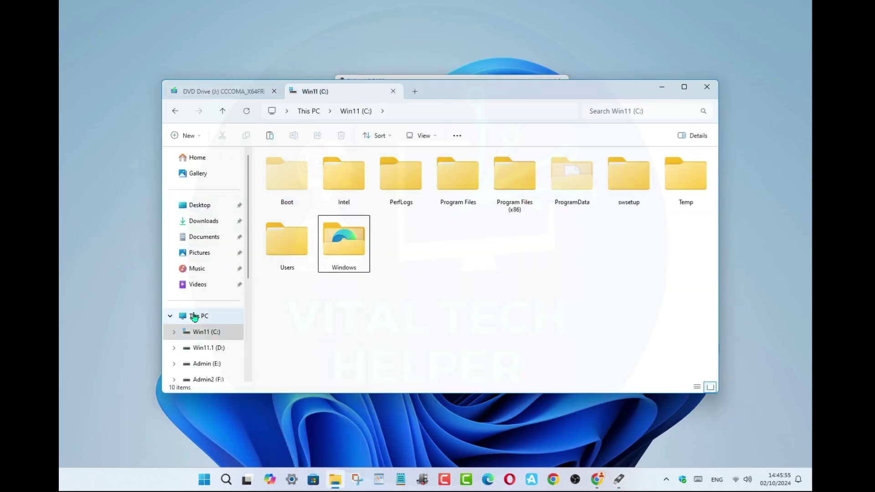
left_click(195, 317)
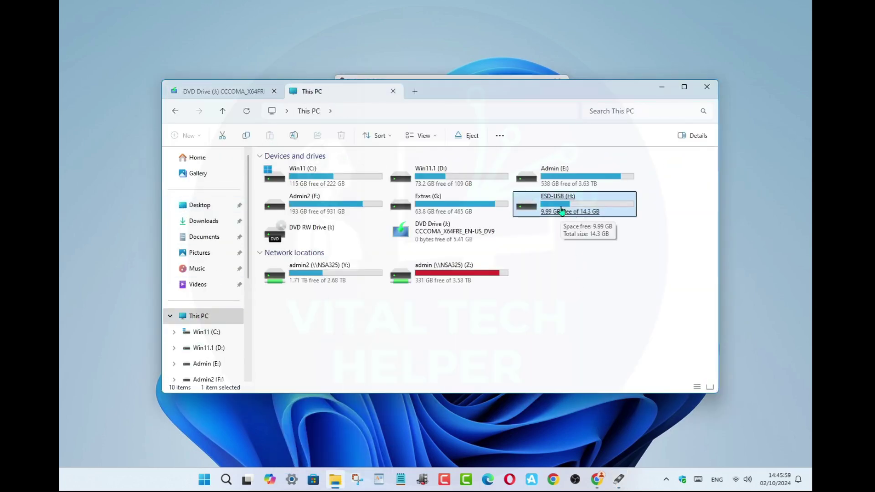
right_click(556, 213)
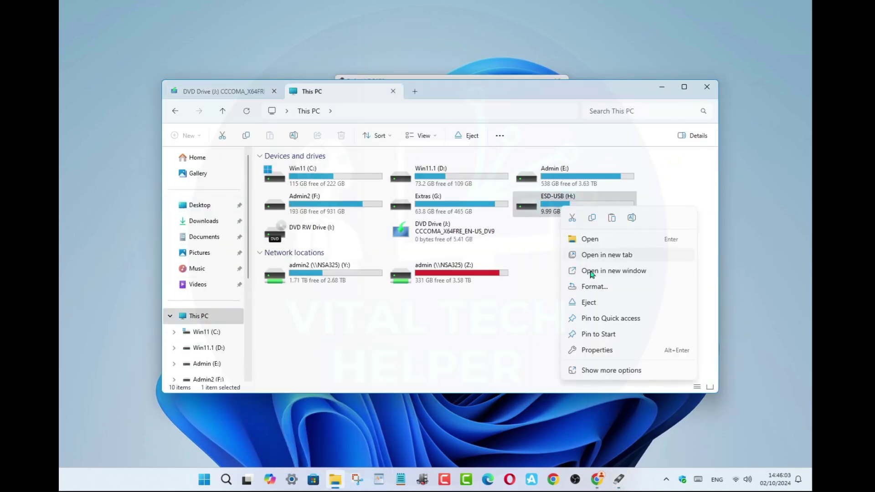
left_click(595, 287)
Set the volume label to windows 11 and quick-format the drive as FAT32
left_click(247, 333)
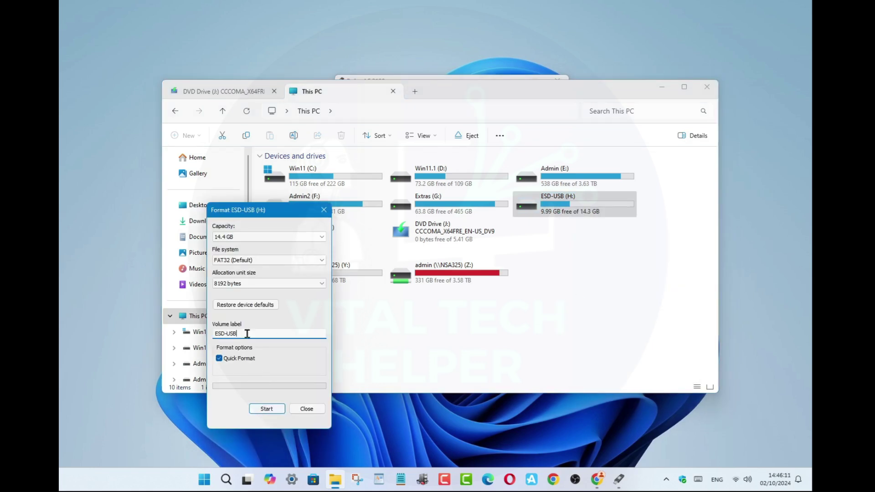
key("BackSpace")
key("BackSpace")
key("BackSpace")
key("BackSpace")
key("BackSpace")
key("BackSpace")
type("wi")
scroll(250, 155, "down", 4)
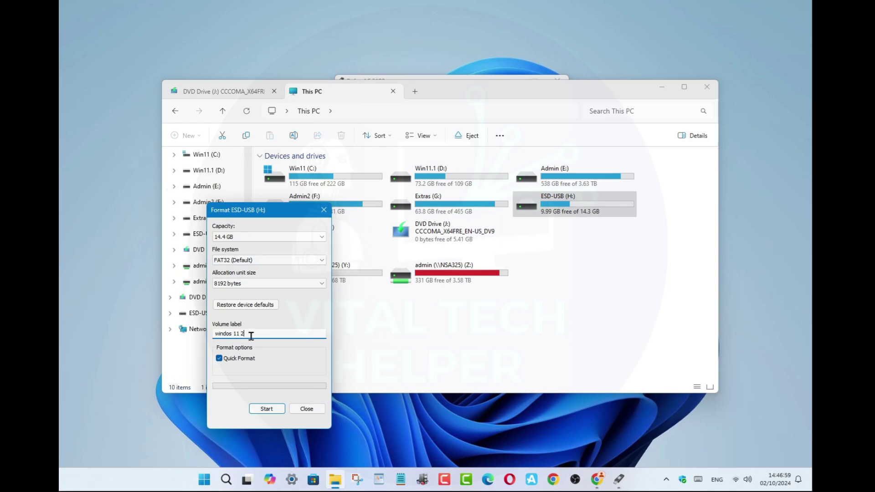
type("windows")
left_click(267, 409)
left_click(454, 239)
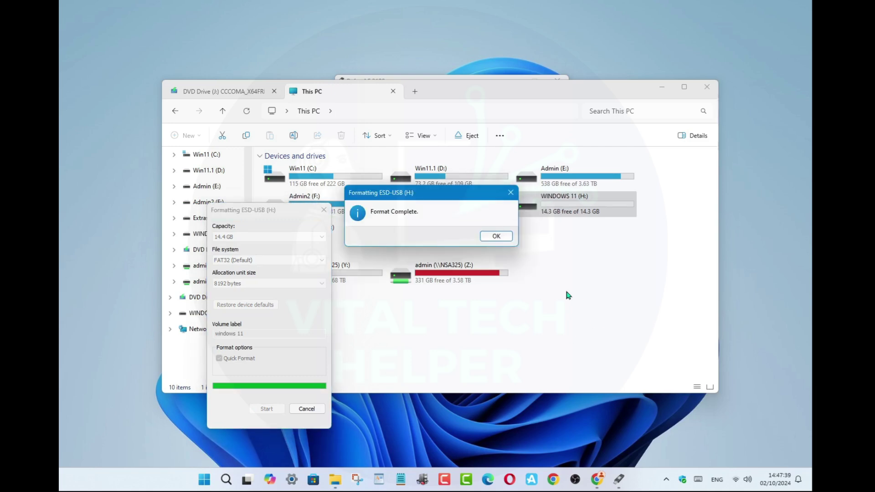
left_click(496, 236)
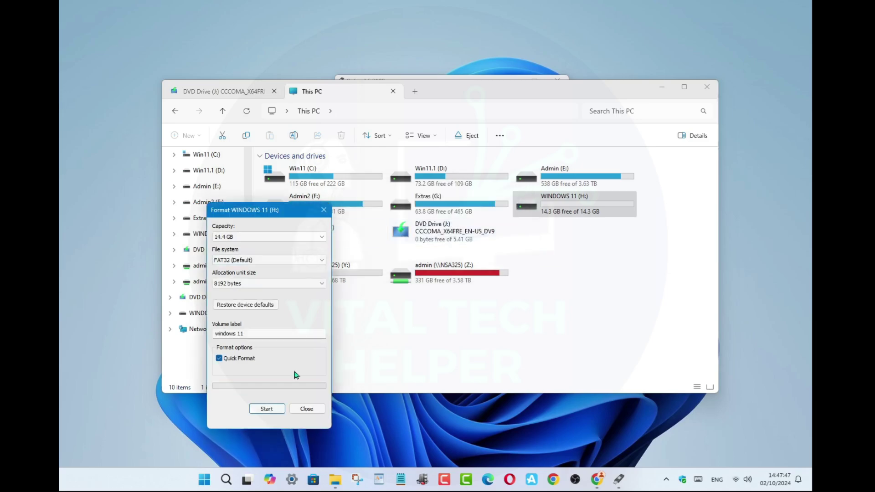
left_click(305, 409)
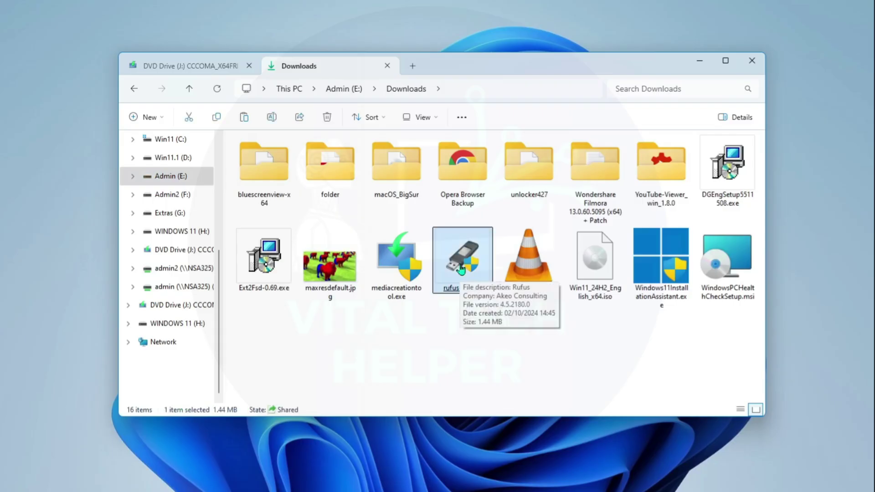
Launch rufus-4.5.exe and load Win11_24H2_English_x64.iso as the image for the WINDOWS 11 (H:) drive
left_click(460, 268)
double_click(461, 269)
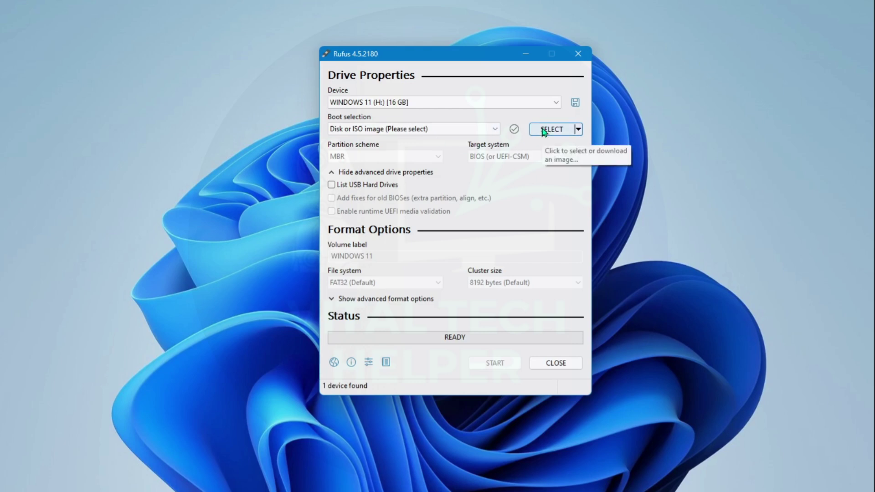
left_click(542, 128)
double_click(569, 253)
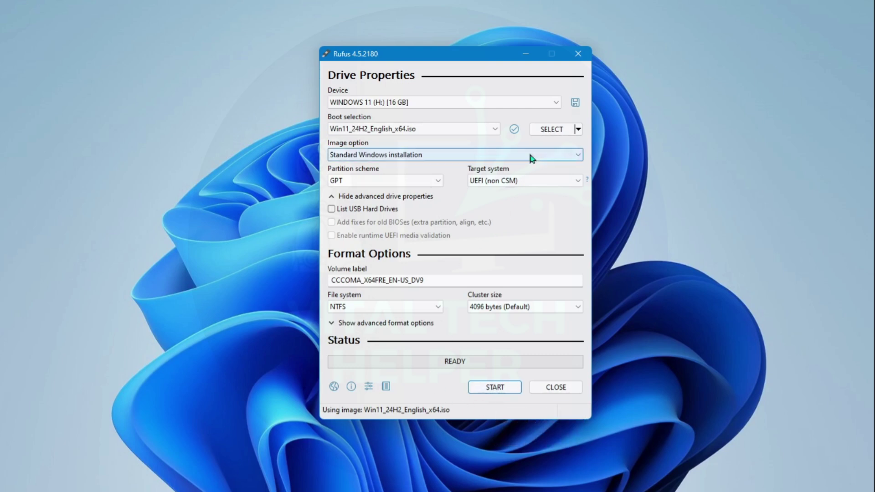
left_click(471, 101)
left_click(472, 104)
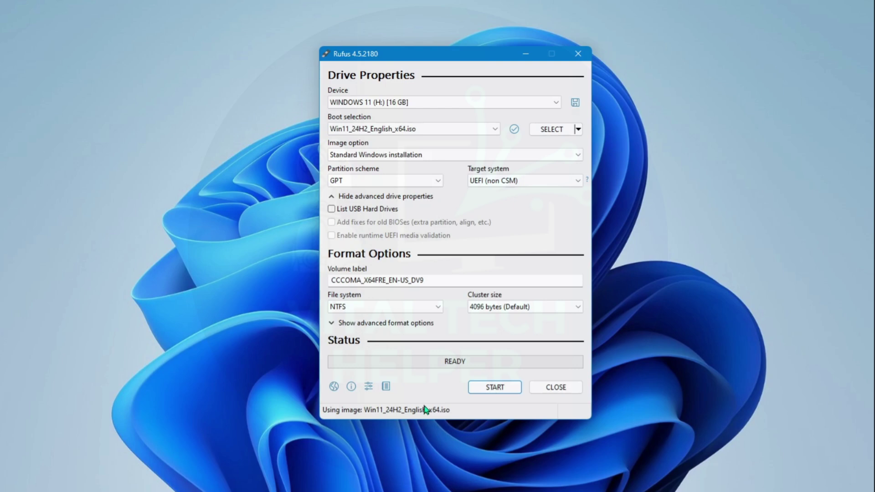
Write the image to USB with RAM, Secure Boot, TPM and online-account requirements removed, accepting data erasure
left_click(492, 389)
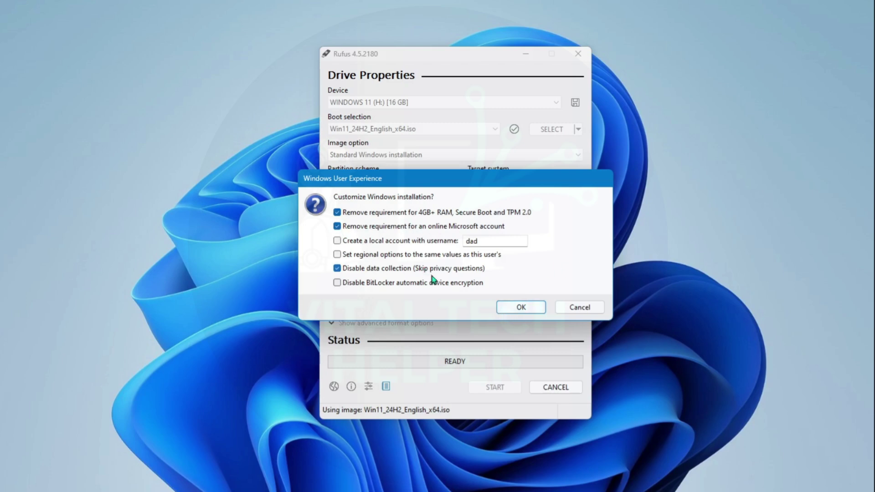
left_click(517, 310)
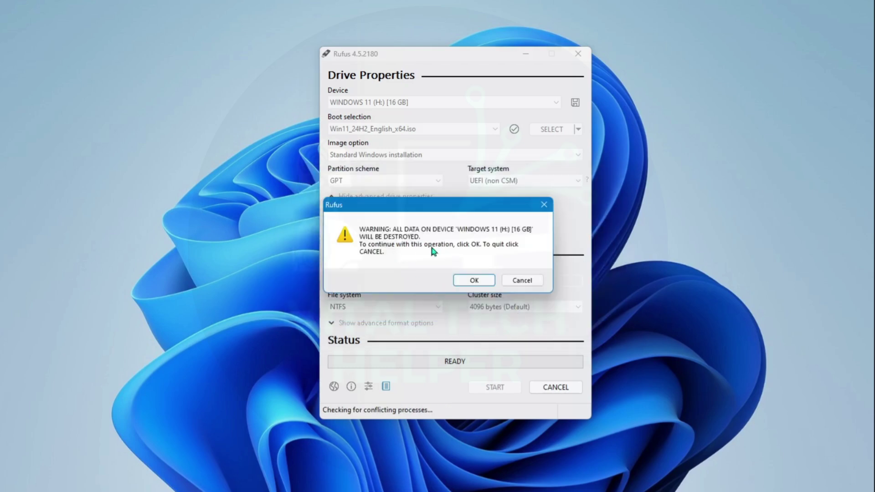
left_click(469, 282)
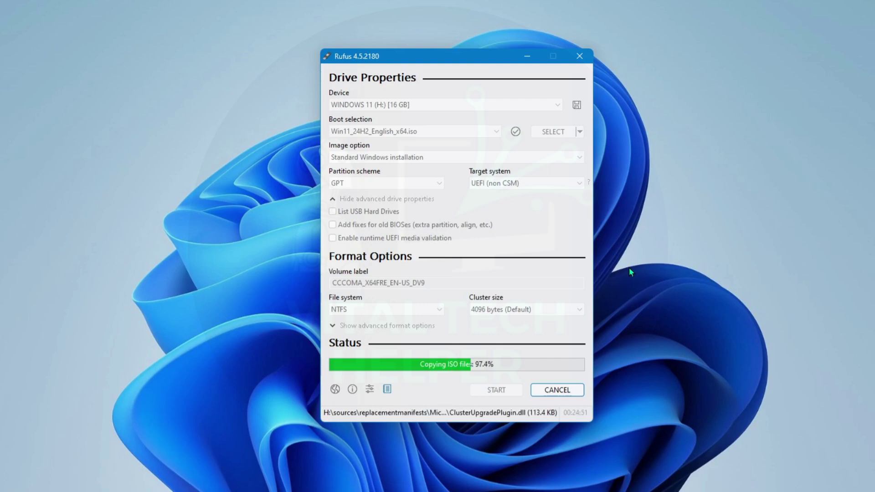
left_click(602, 461)
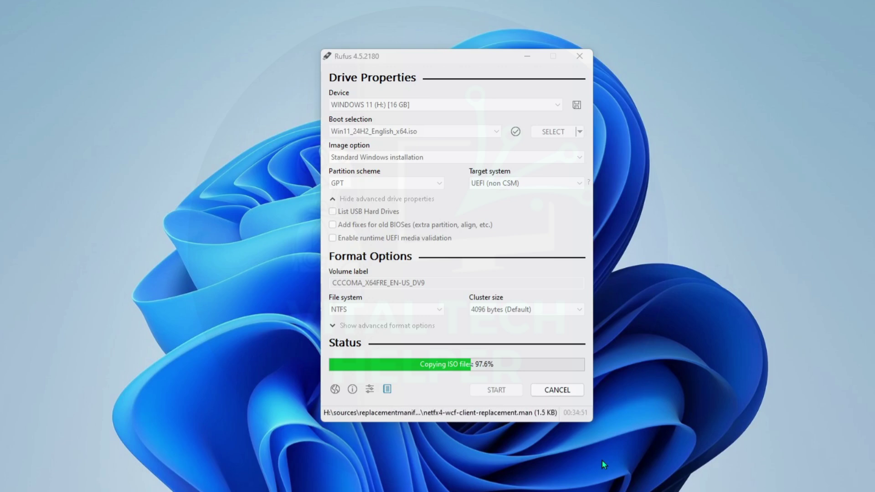
key("alt+Tab")
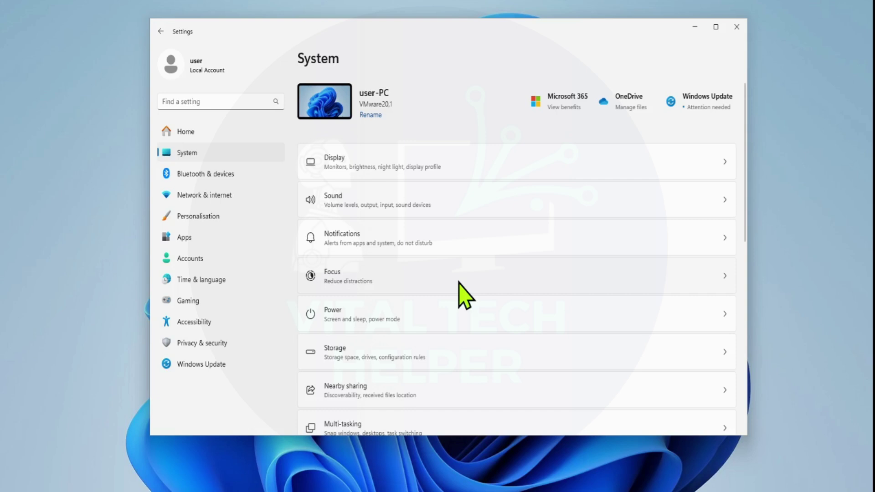
Confirm on System > About that Windows 11 Pro 23H2 build 22631.3447 is installed, then close Settings
scroll(460, 297, "down", 10)
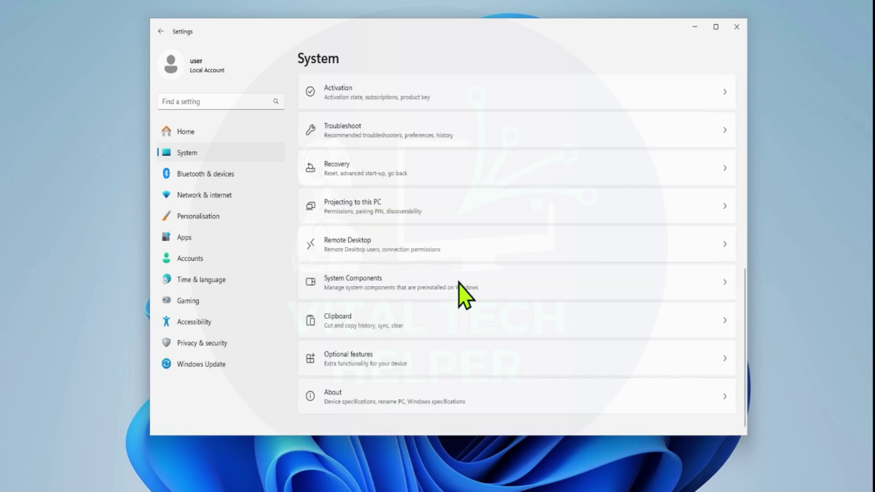
left_click(446, 400)
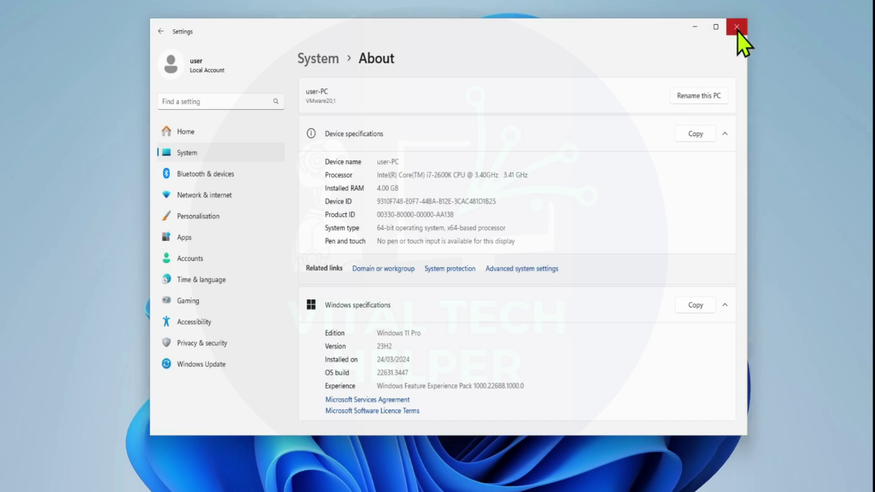
left_click(738, 28)
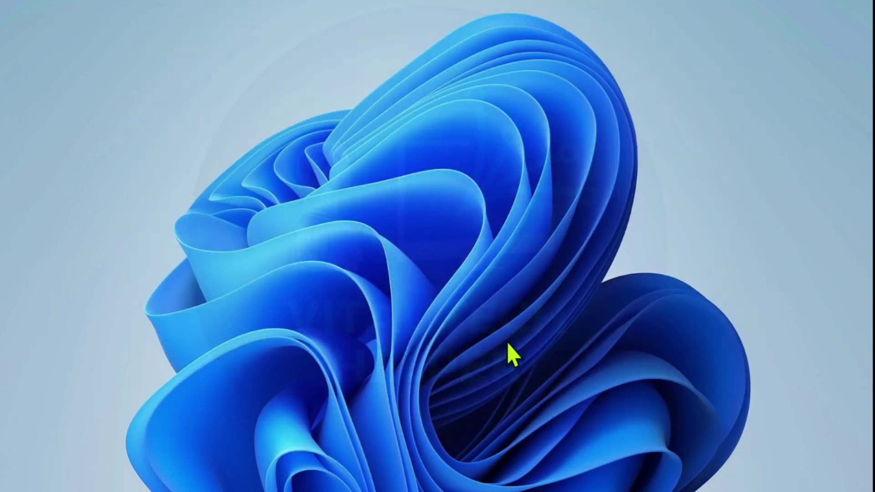
Run setup.exe from the CCCOMA_X64FRE_EN-US_DV9 (F:) drive and approve the UAC prompt
mouse_move(481, 491)
left_click(480, 451)
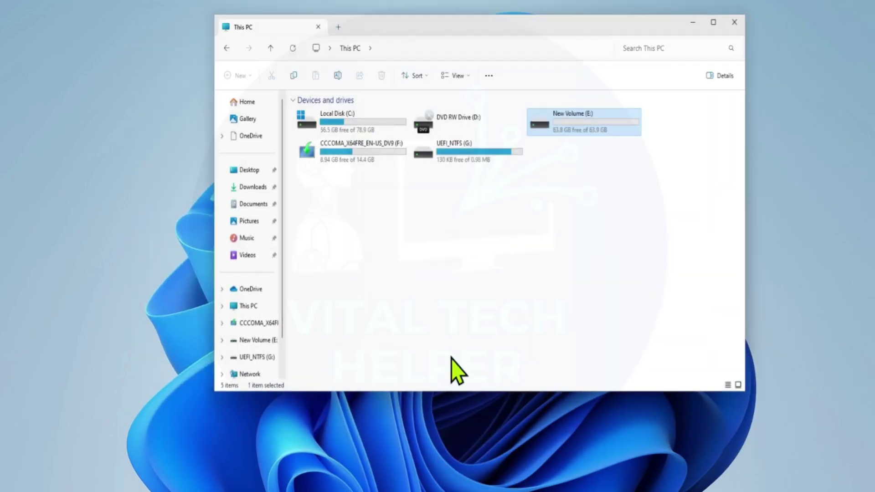
double_click(340, 157)
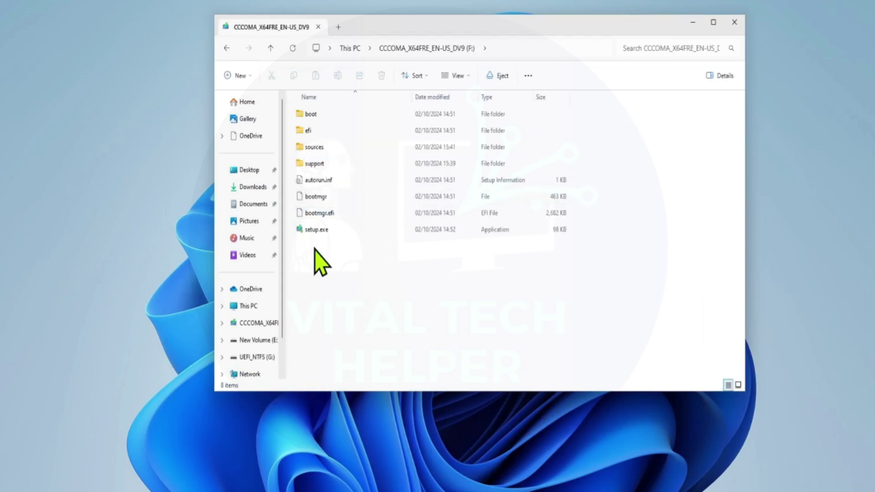
left_click(312, 230)
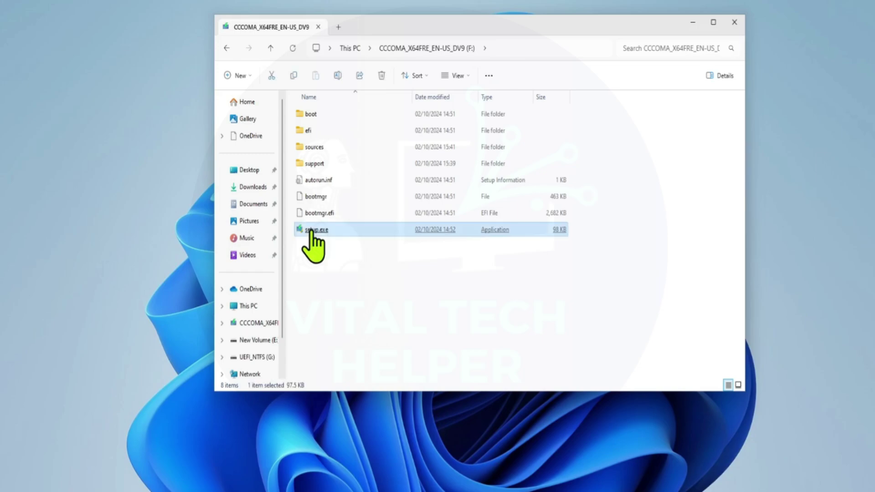
double_click(312, 230)
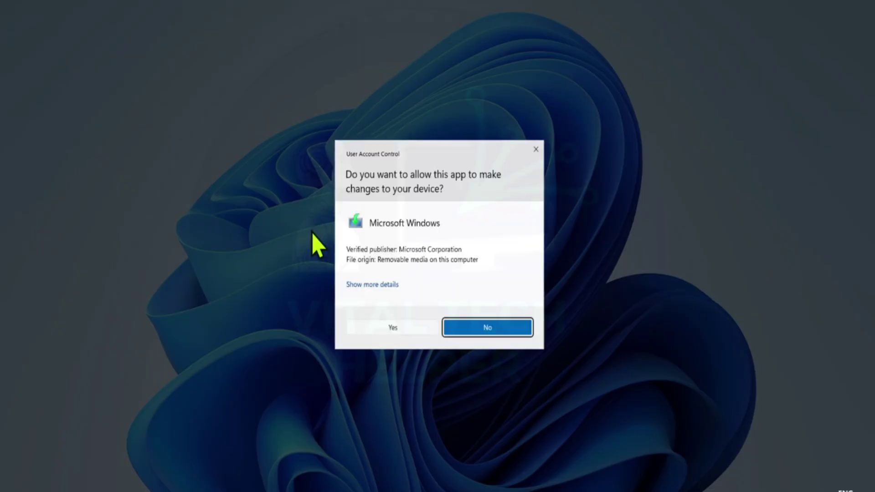
left_click(366, 331)
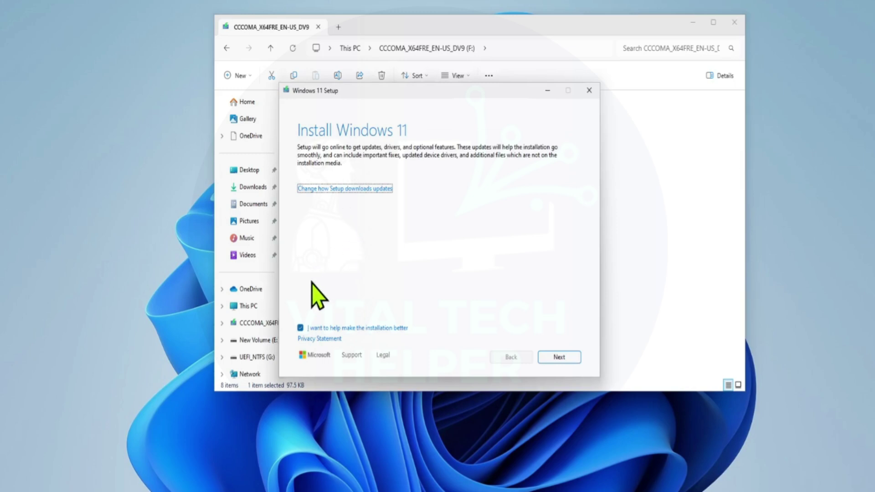
Decline Setup updates with 'Not right now', accept the license terms and install Windows 11 Pro
left_click(300, 328)
left_click(313, 189)
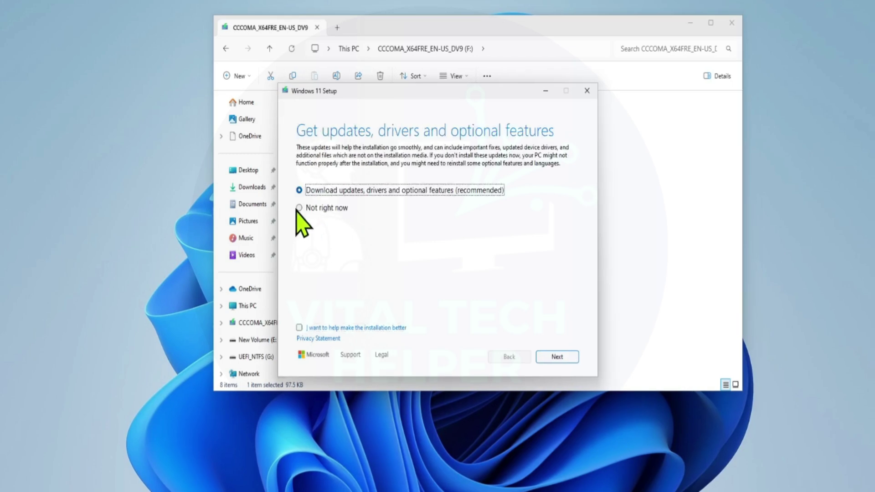
left_click(300, 208)
left_click(565, 358)
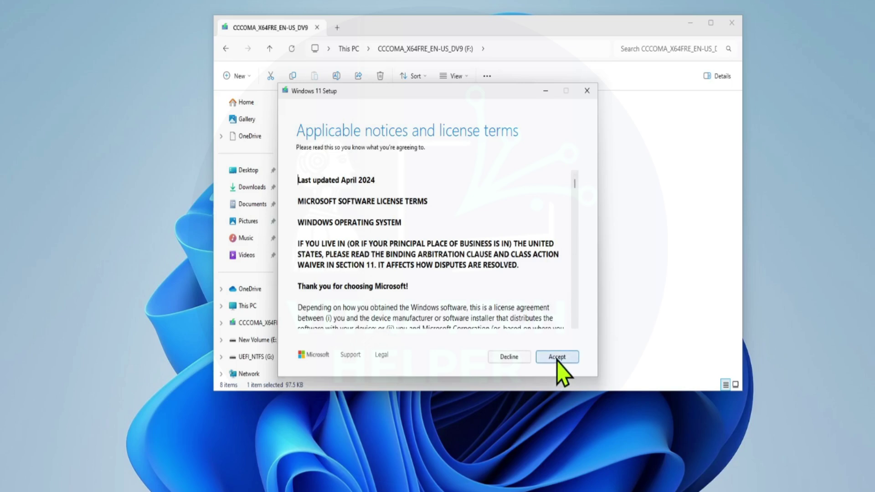
left_click(557, 358)
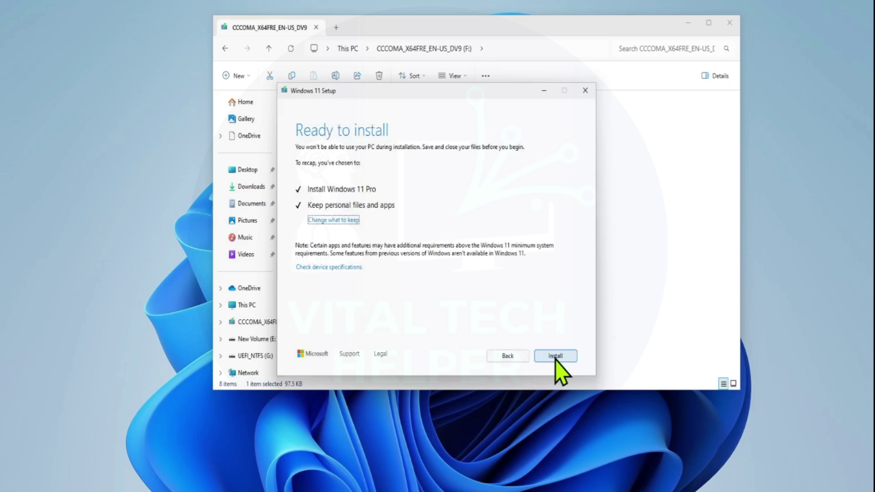
left_click(563, 356)
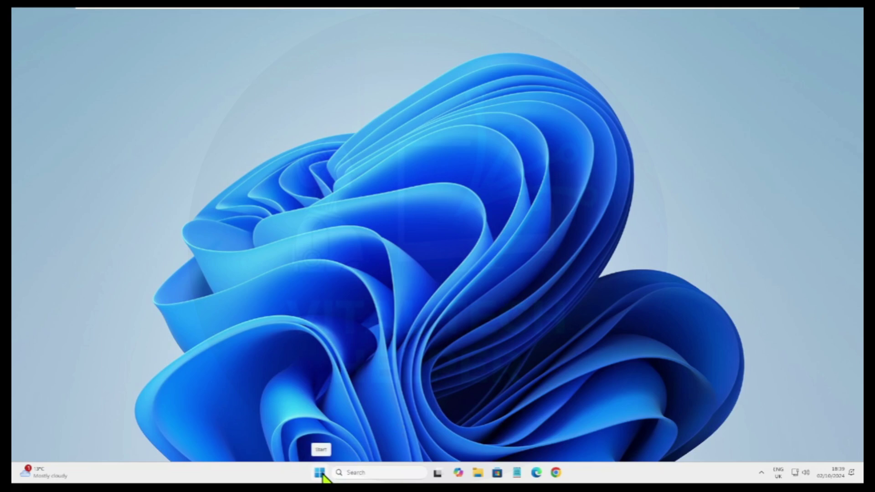
Open Settings from the Start menu and go to System > About
left_click(320, 474)
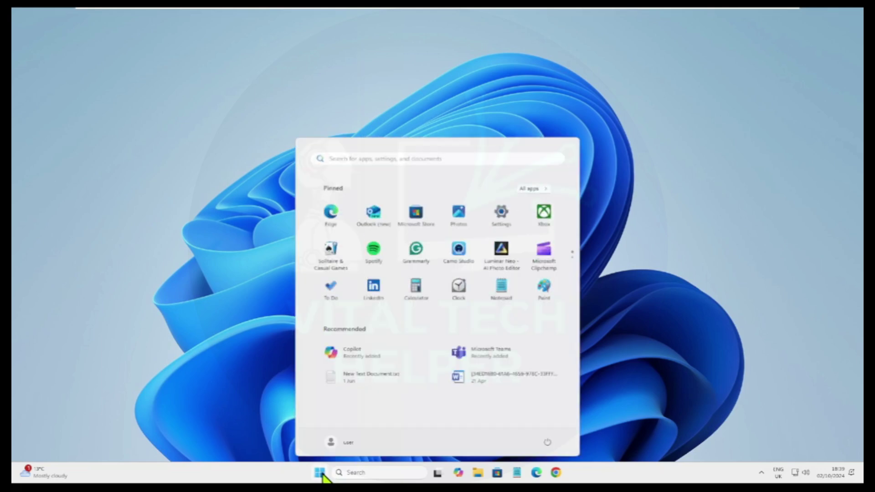
left_click(502, 218)
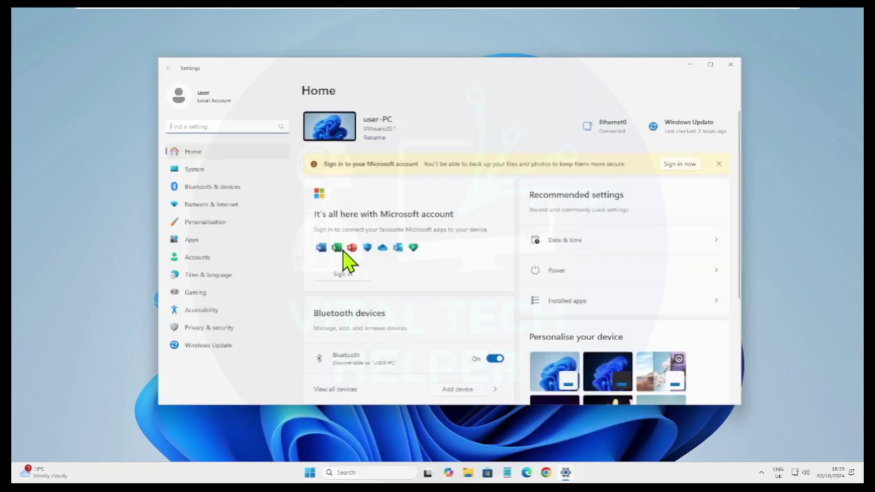
left_click(199, 168)
scroll(431, 283, "down", 5)
scroll(439, 363, "down", 3)
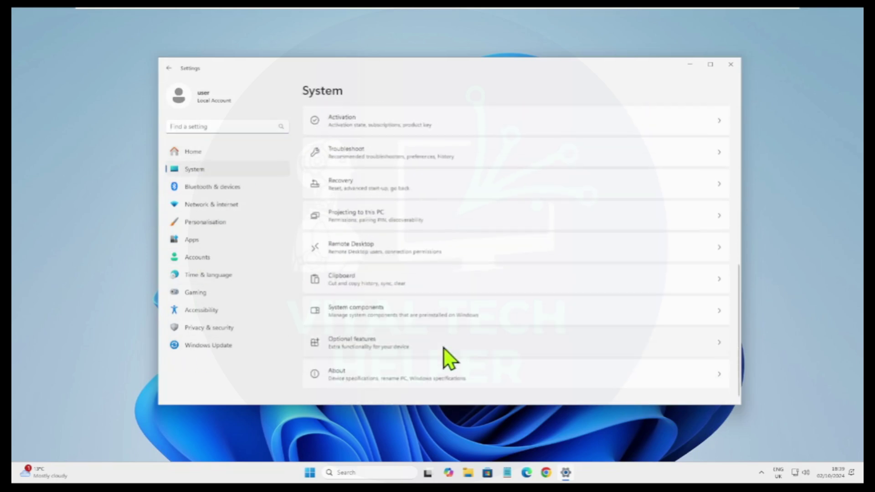
left_click(379, 379)
Highlight the specifications showing version 24H2, OS build 26100.1742, and the processor model
scroll(490, 313, "down", 3)
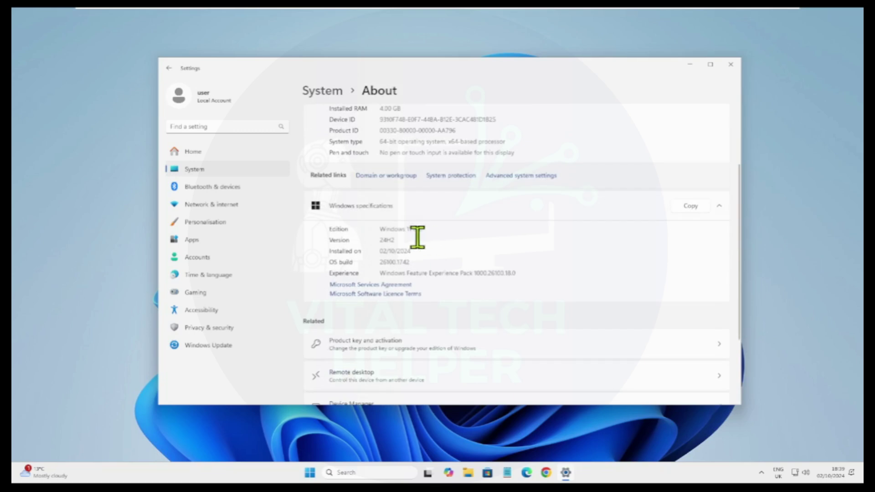
left_click_drag(462, 262, 305, 260)
left_click_drag(429, 250, 380, 251)
scroll(515, 255, "up", 3)
left_click_drag(498, 209, 381, 203)
left_click_drag(543, 185, 326, 199)
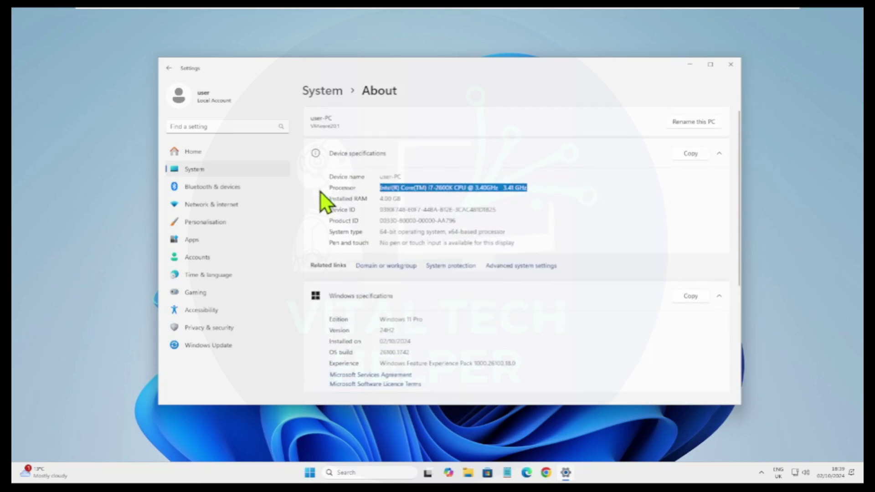